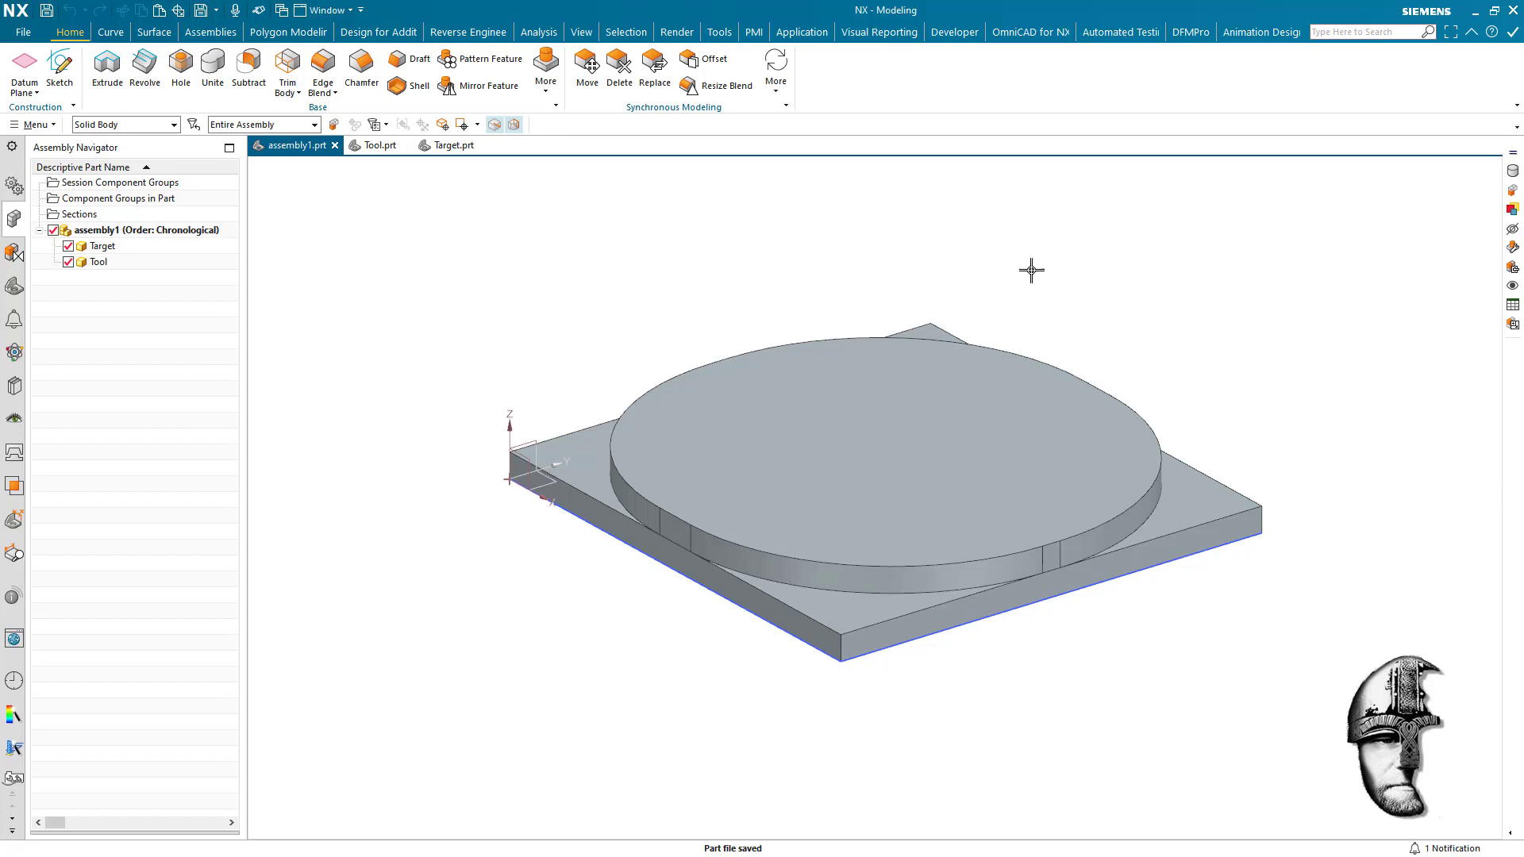
# Turn on See-Thru All for assembly1.prt to inspect the holes and pocket hidden beneath the disc.
pyautogui.click(581, 31)
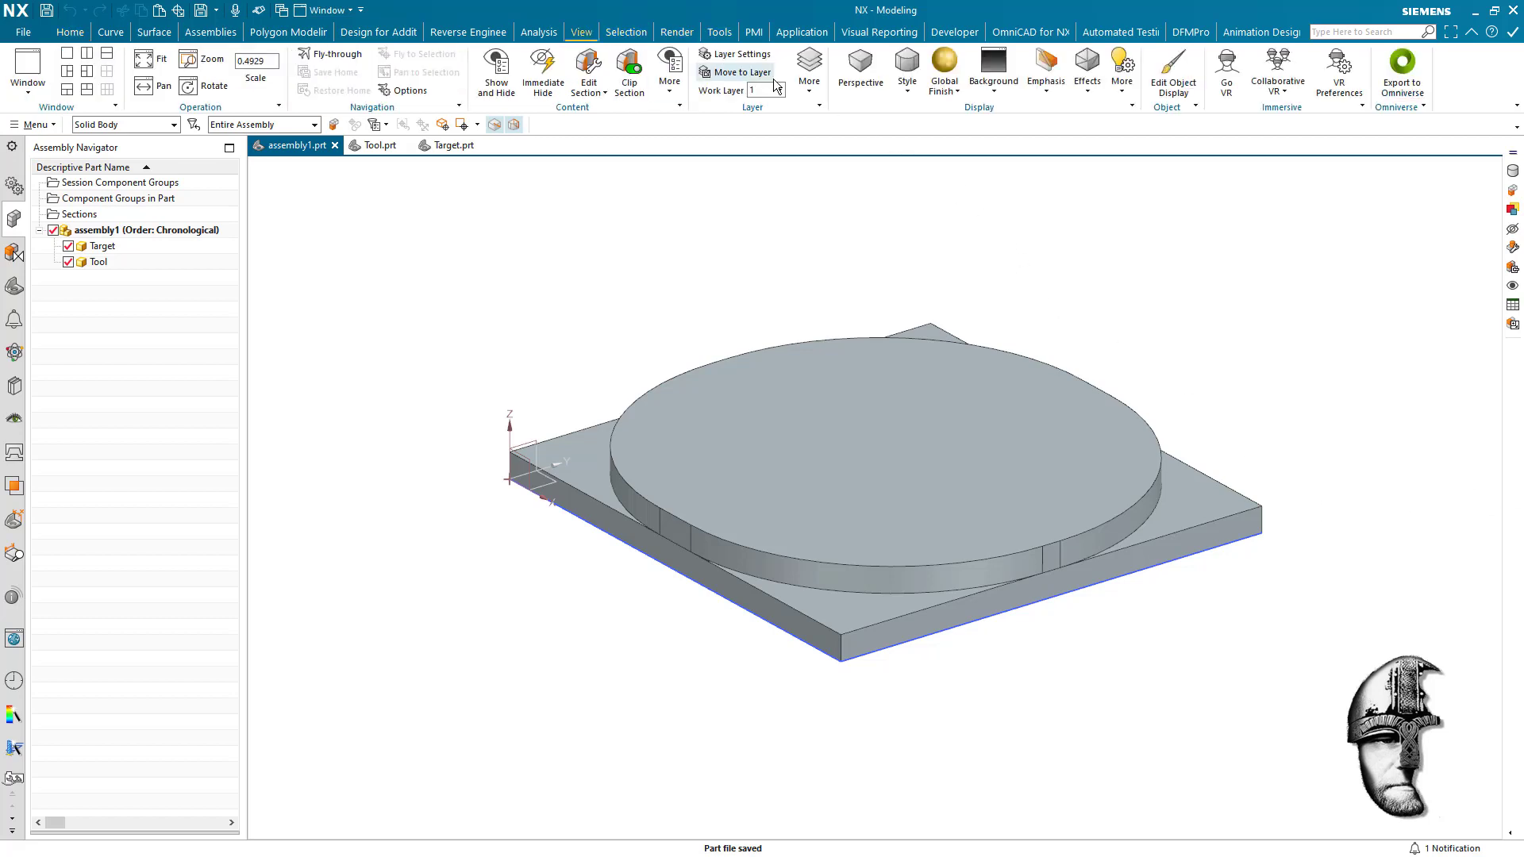
pyautogui.click(1050, 91)
pyautogui.click(1055, 128)
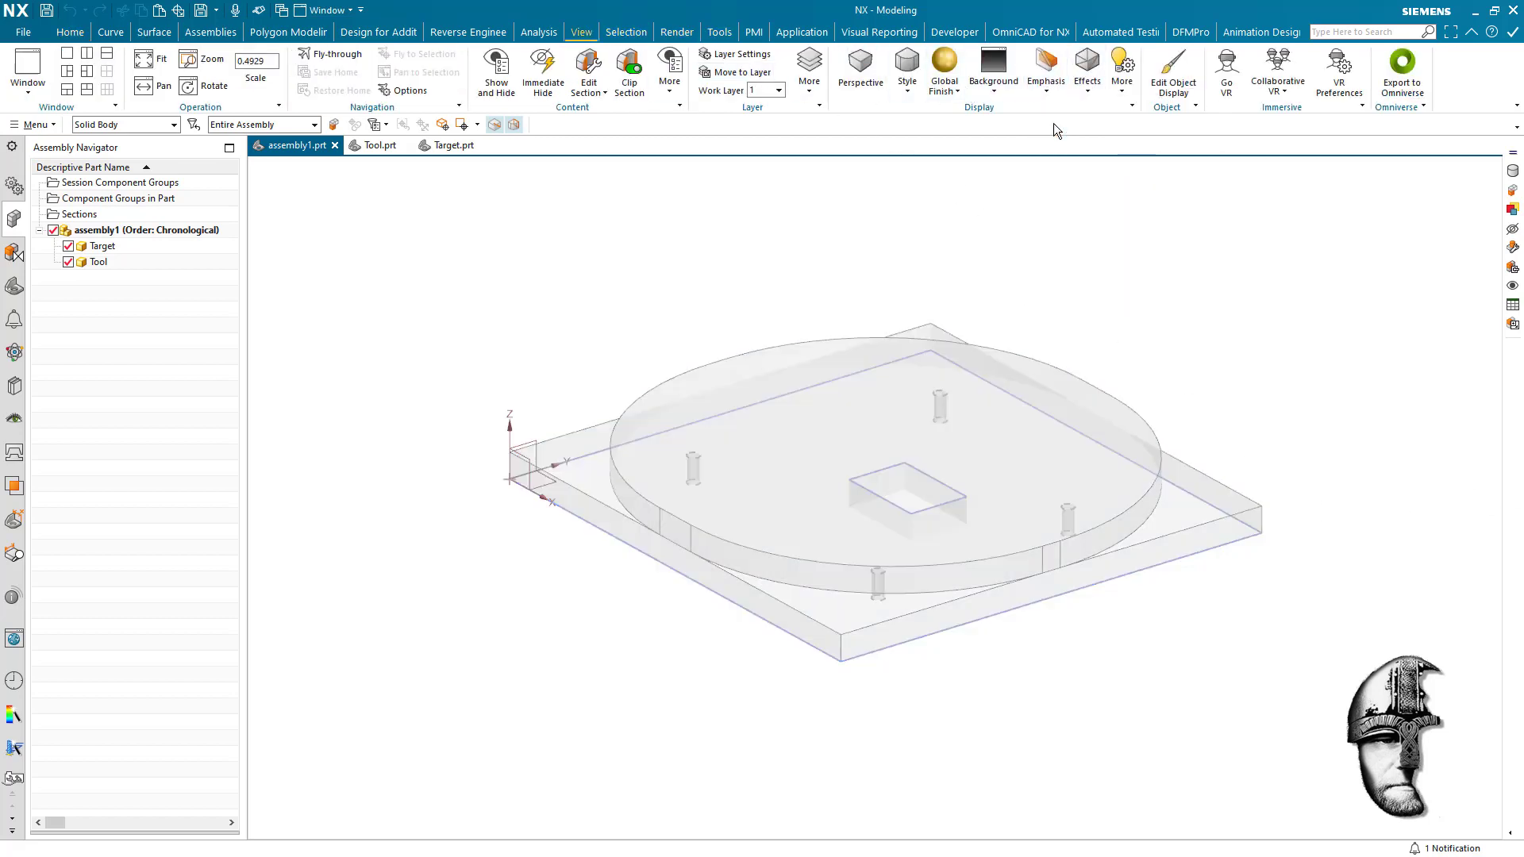
pyautogui.scroll(1, 1377, 504)
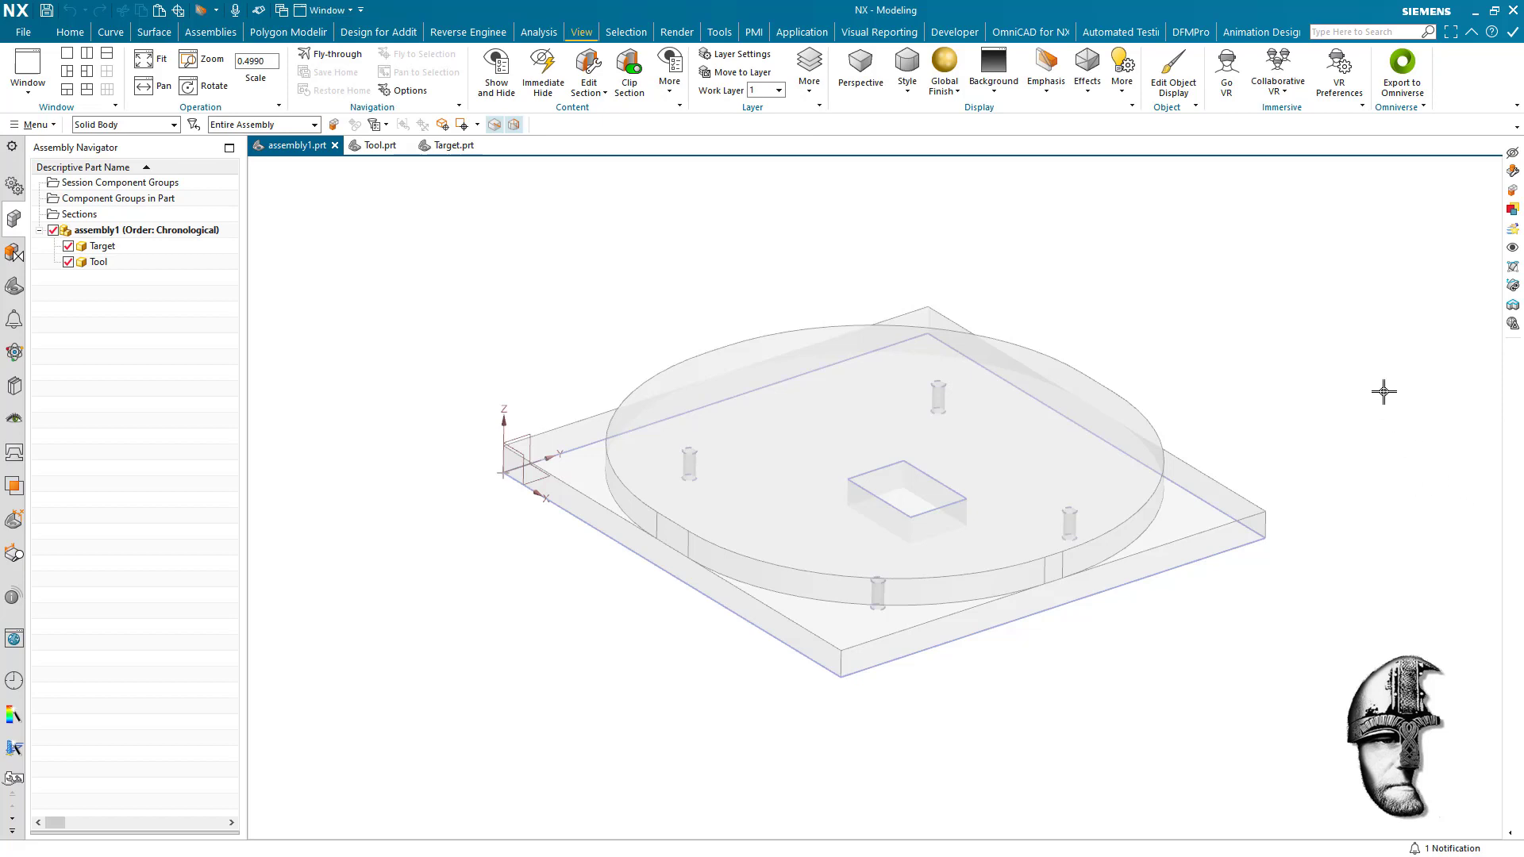
# Display Tool.prt after checking Target.prt, and turn off See-Thru All to restore normal shading.
pyautogui.click(379, 148)
pyautogui.click(455, 146)
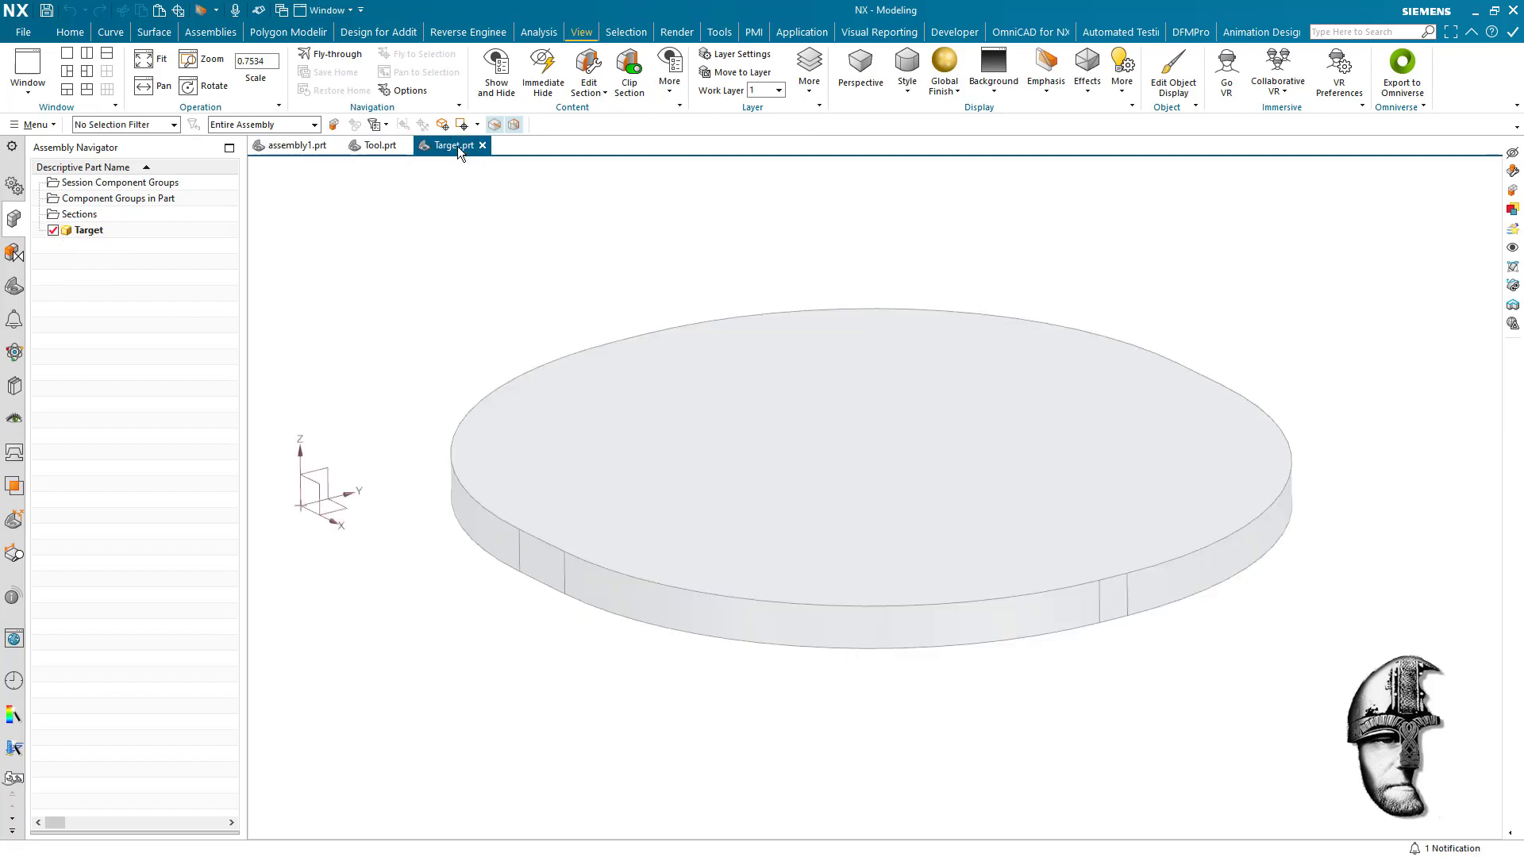
pyautogui.click(373, 145)
pyautogui.click(1048, 88)
pyautogui.click(1088, 89)
pyautogui.click(1057, 90)
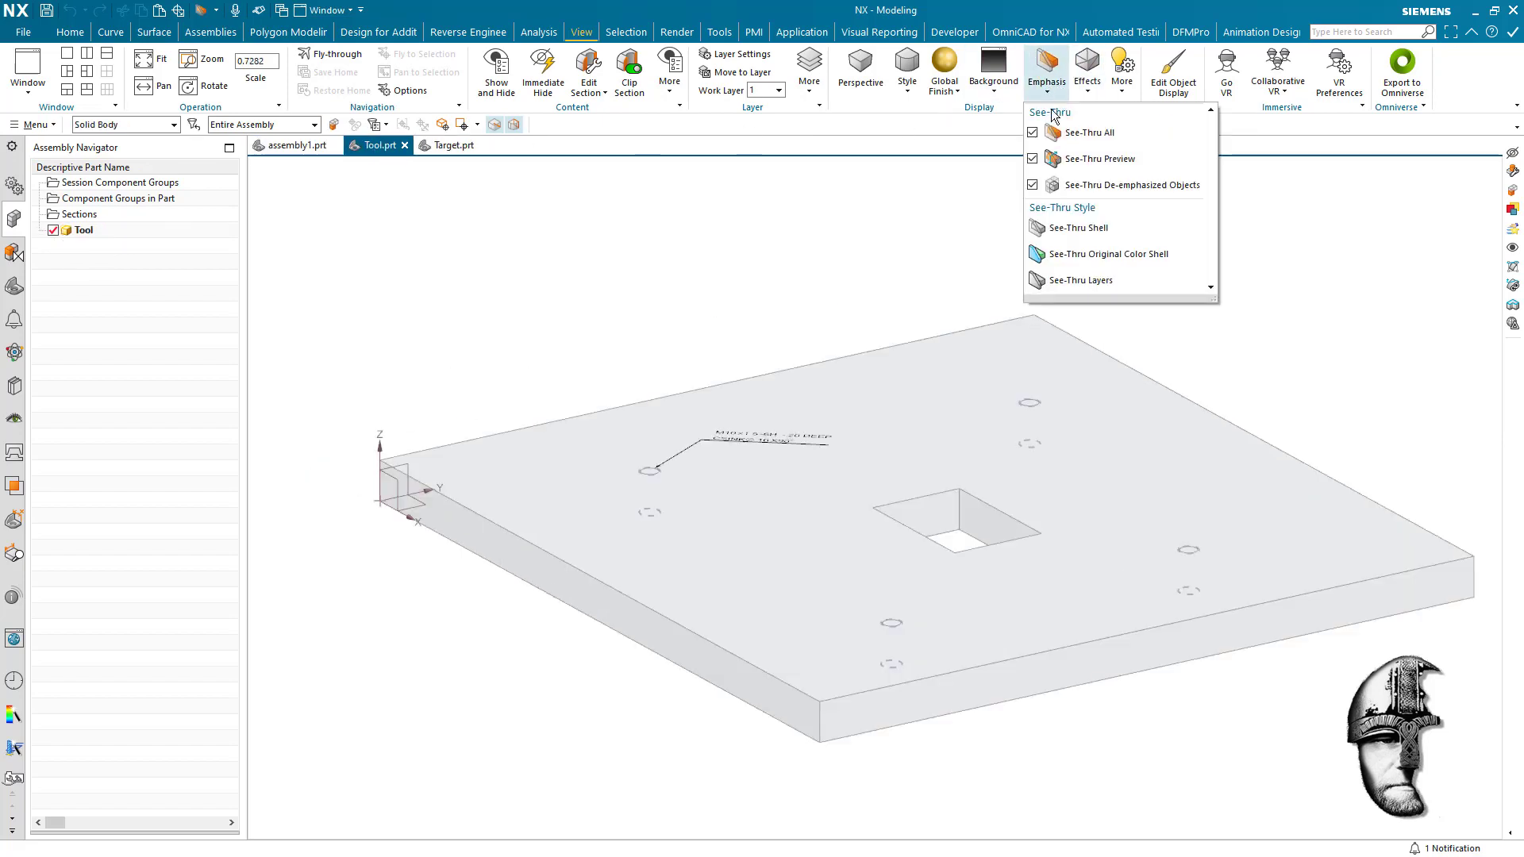
pyautogui.click(1044, 139)
pyautogui.scroll(3, 1191, 296)
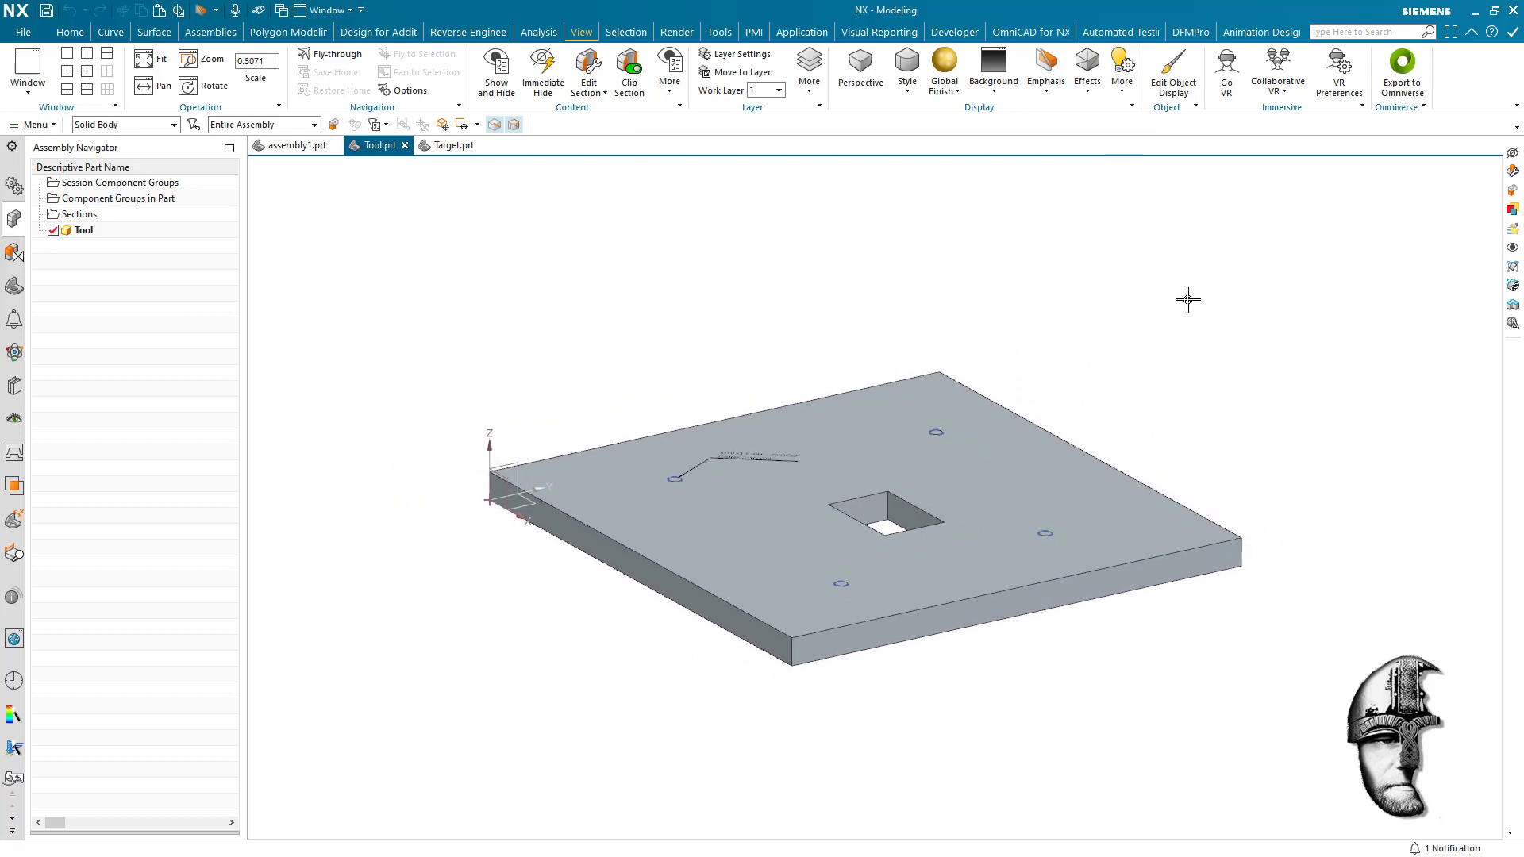
pyautogui.moveTo(1081, 279); pyautogui.dragTo(934, 266, button='middle')
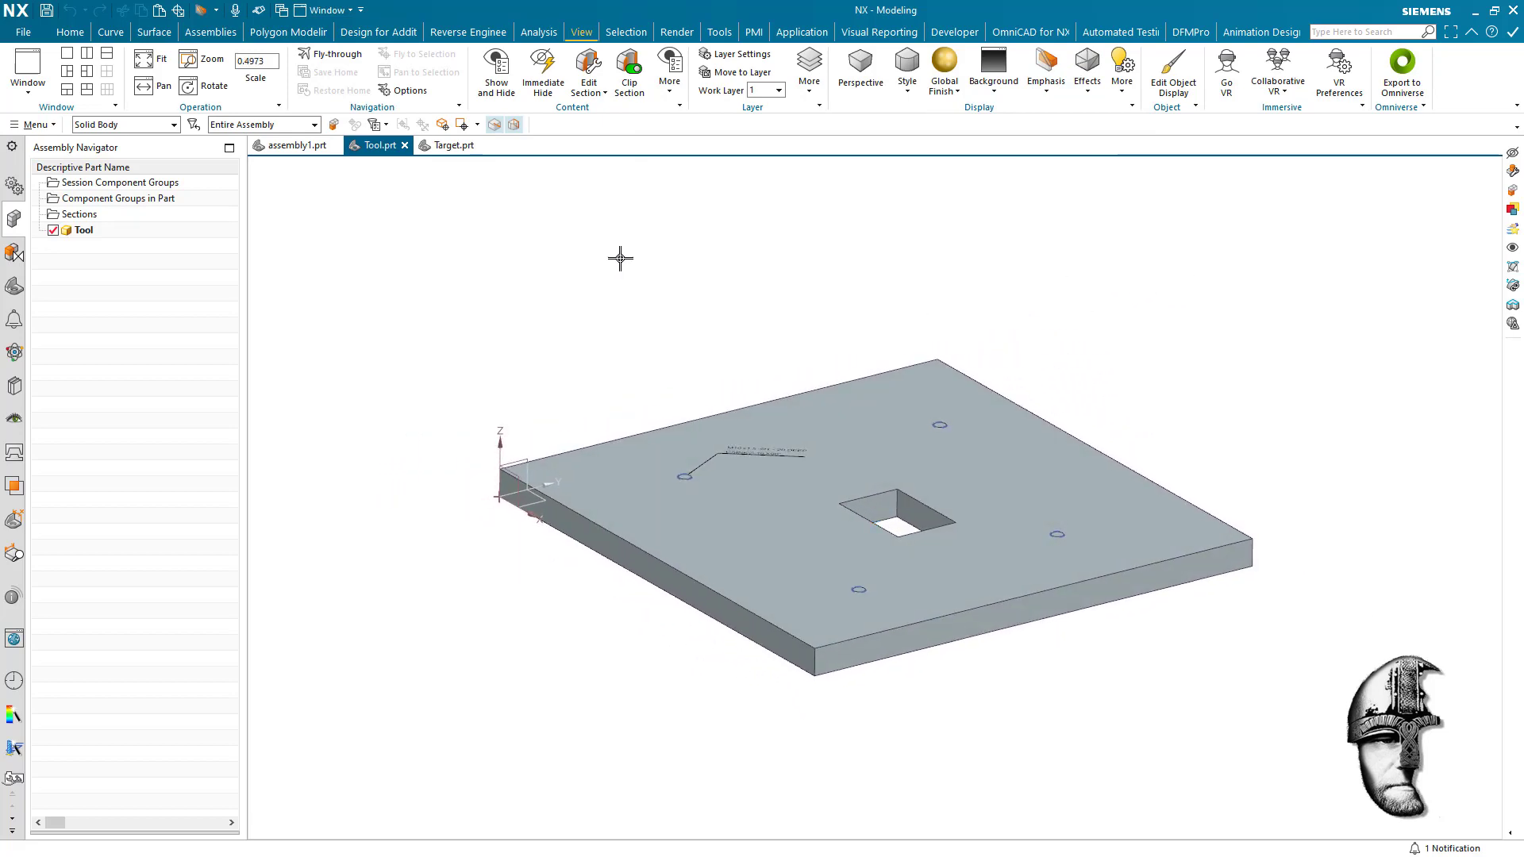
# Split the graphics area to show Tool.prt beside Target.prt, and fit the Target part in its view.
pyautogui.moveTo(381, 146); pyautogui.dragTo(834, 497)
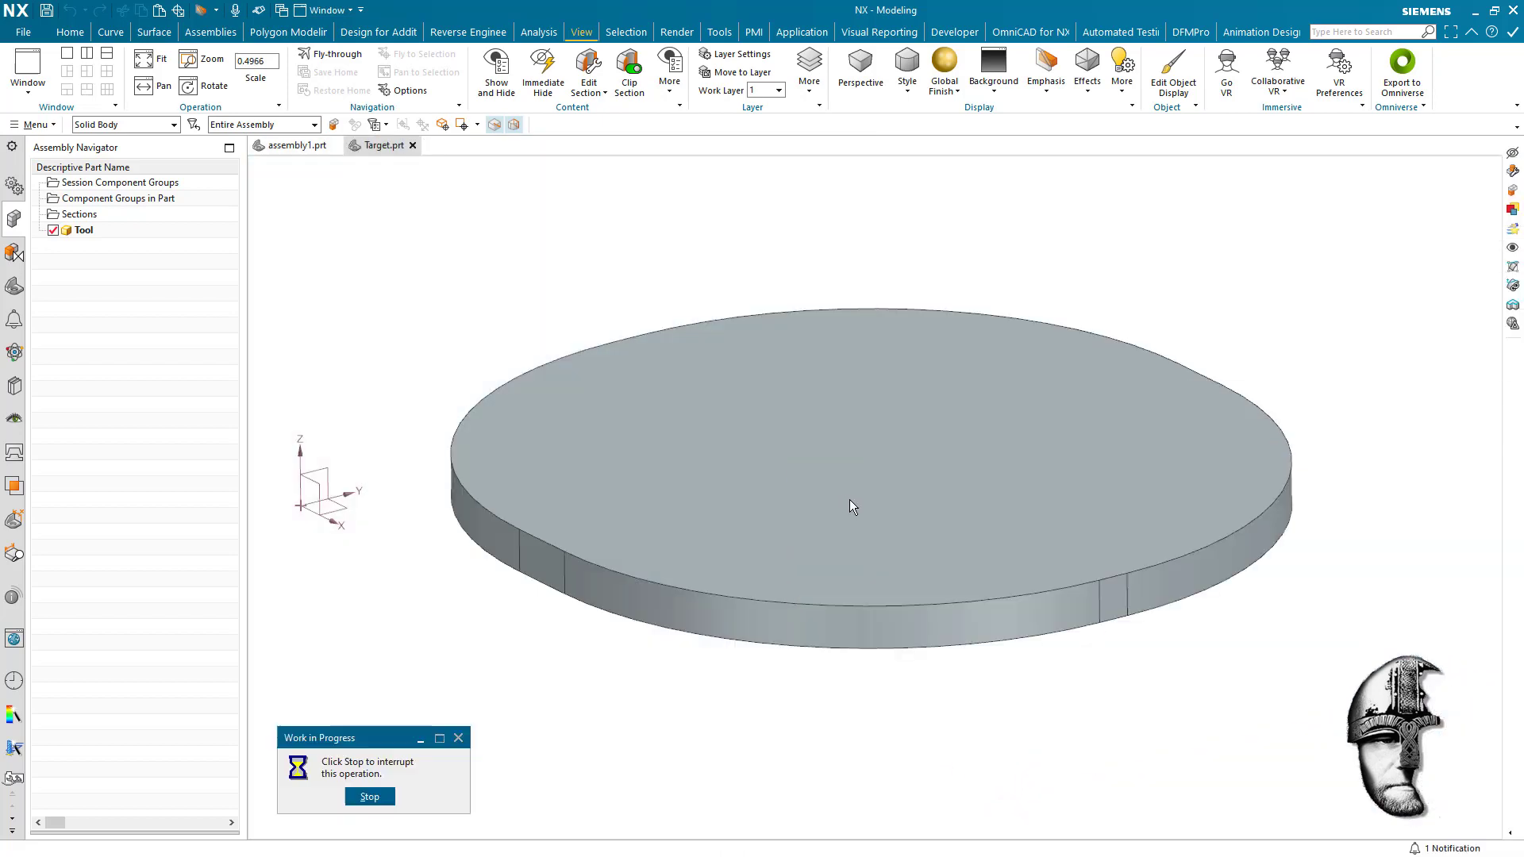
pyautogui.moveTo(1147, 573); pyautogui.dragTo(1145, 571, button='middle')
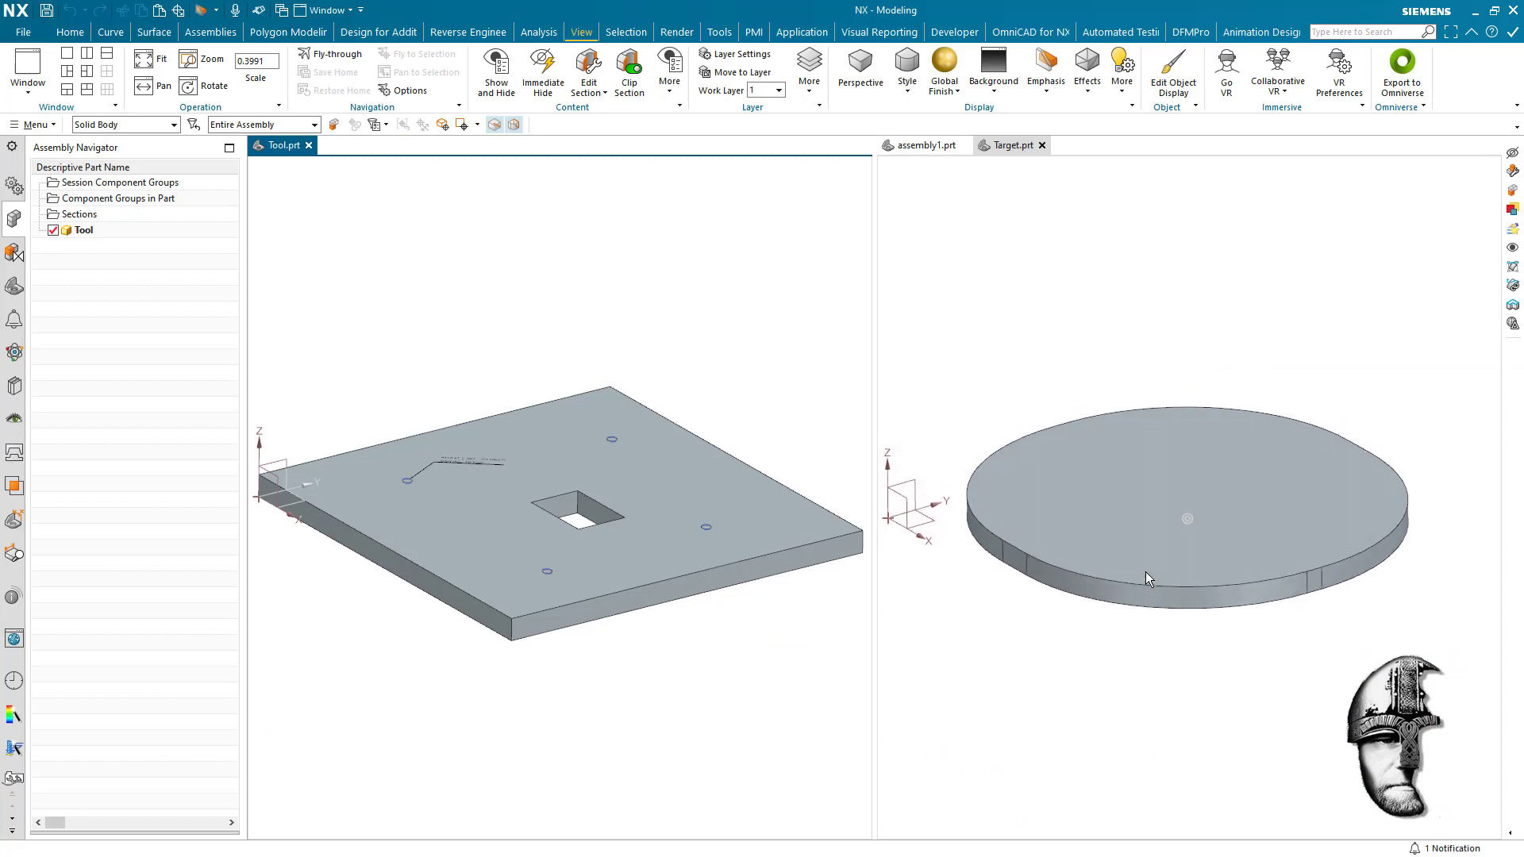
pyautogui.scroll(3, 1139, 569)
pyautogui.scroll(2, 1140, 569)
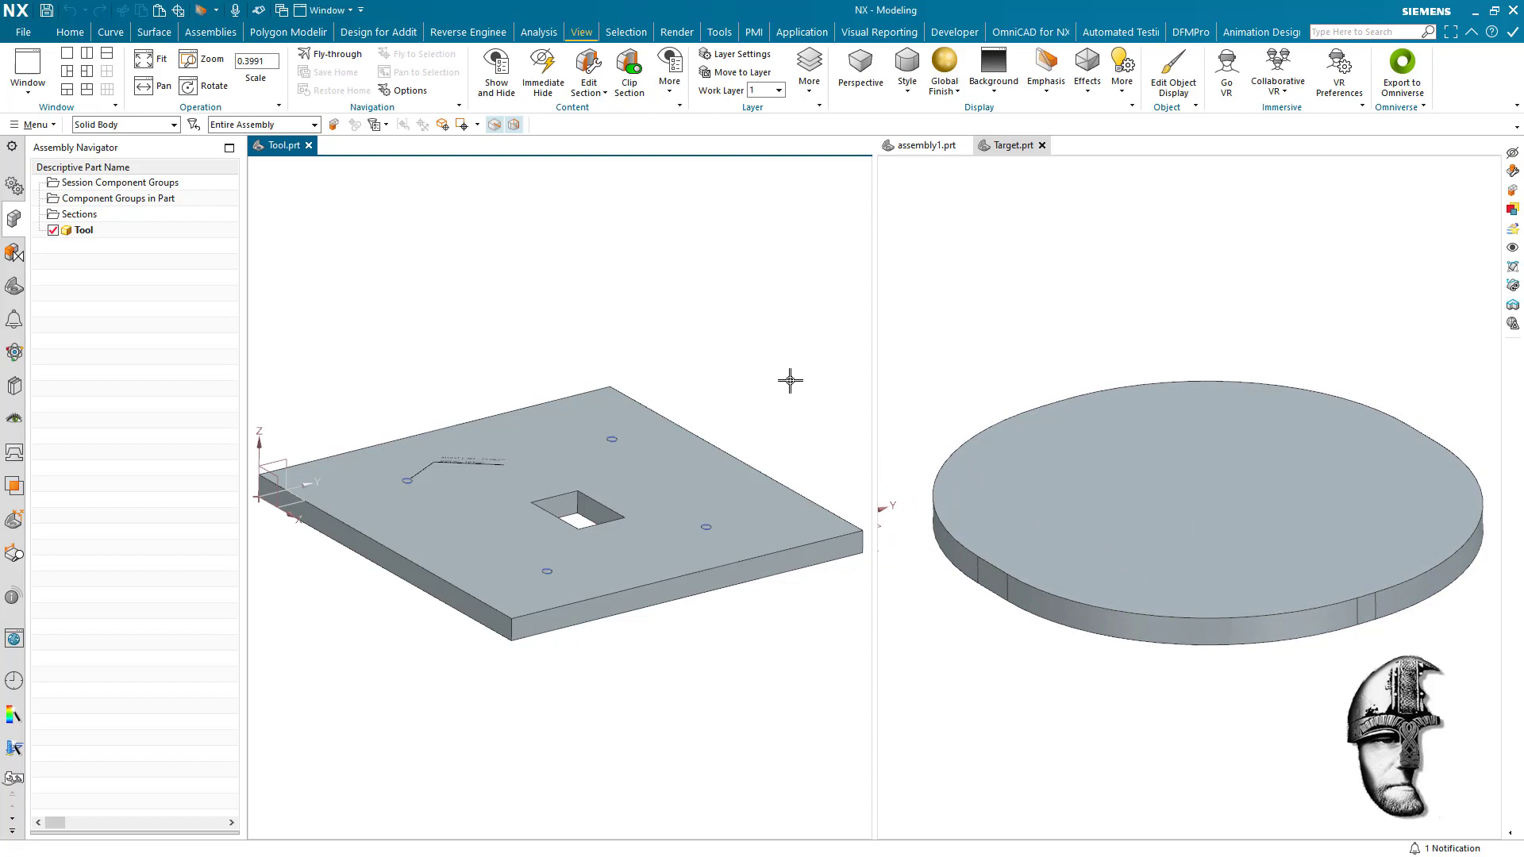
pyautogui.click(689, 312)
pyautogui.click(1153, 279)
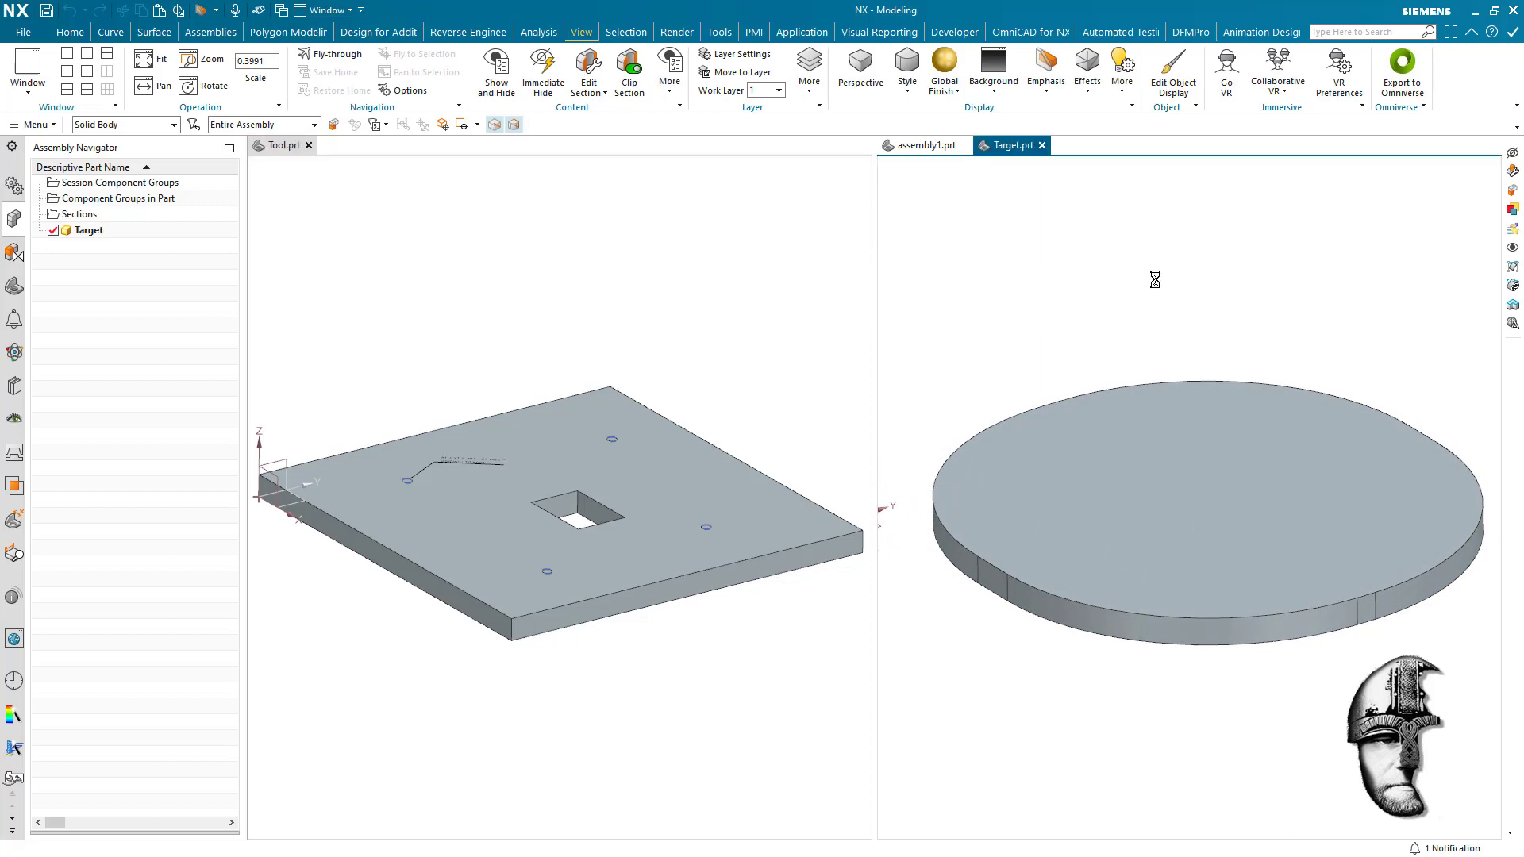
pyautogui.hotkey('ctrl', 'f')
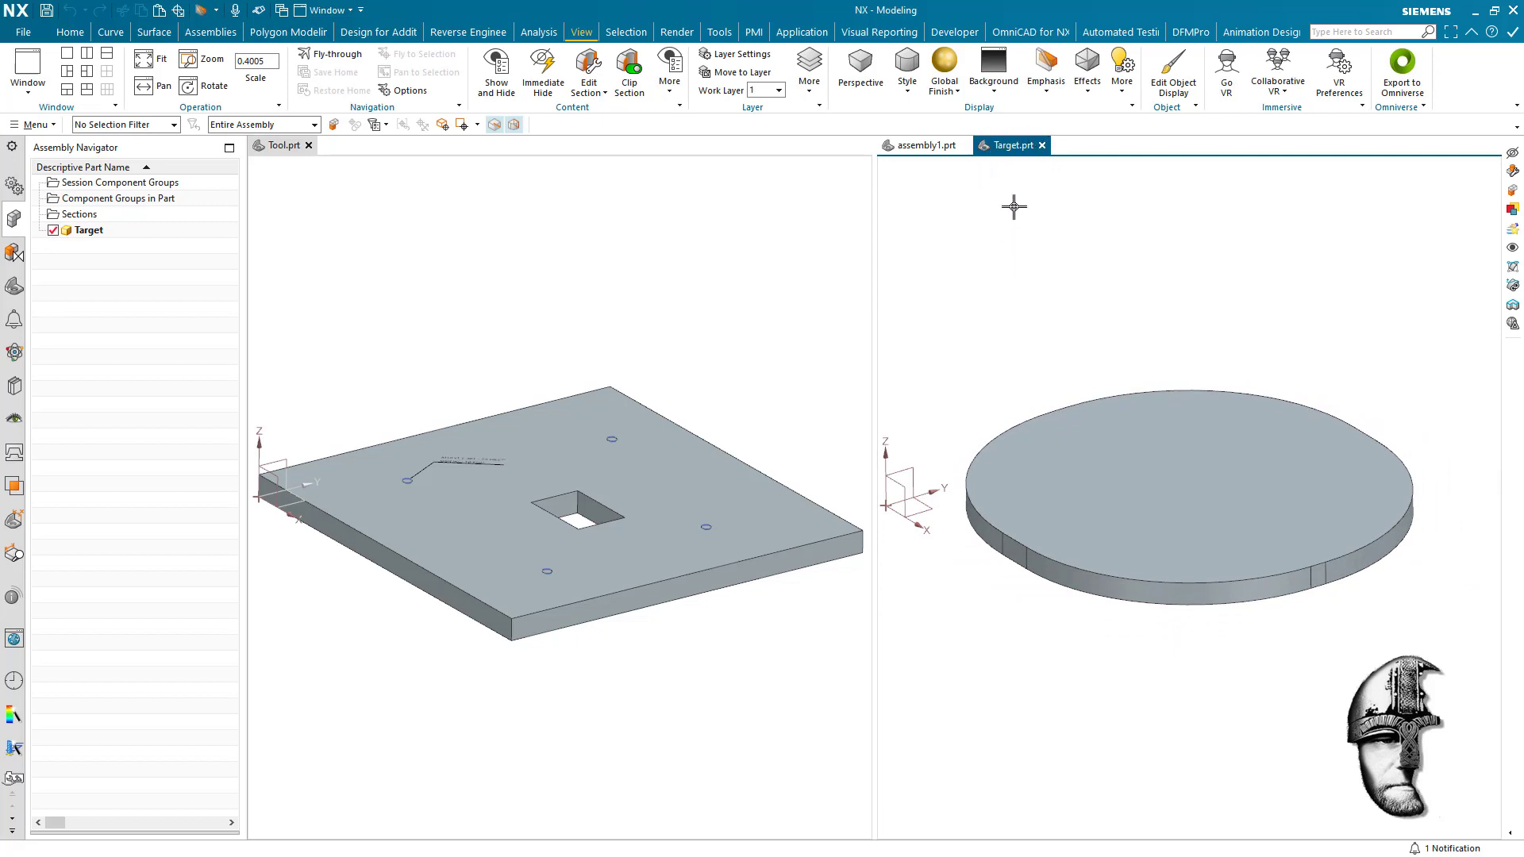
# Copy the top face of the Tool plate into Target.prt, using the Face selection filter.
pyautogui.click(646, 225)
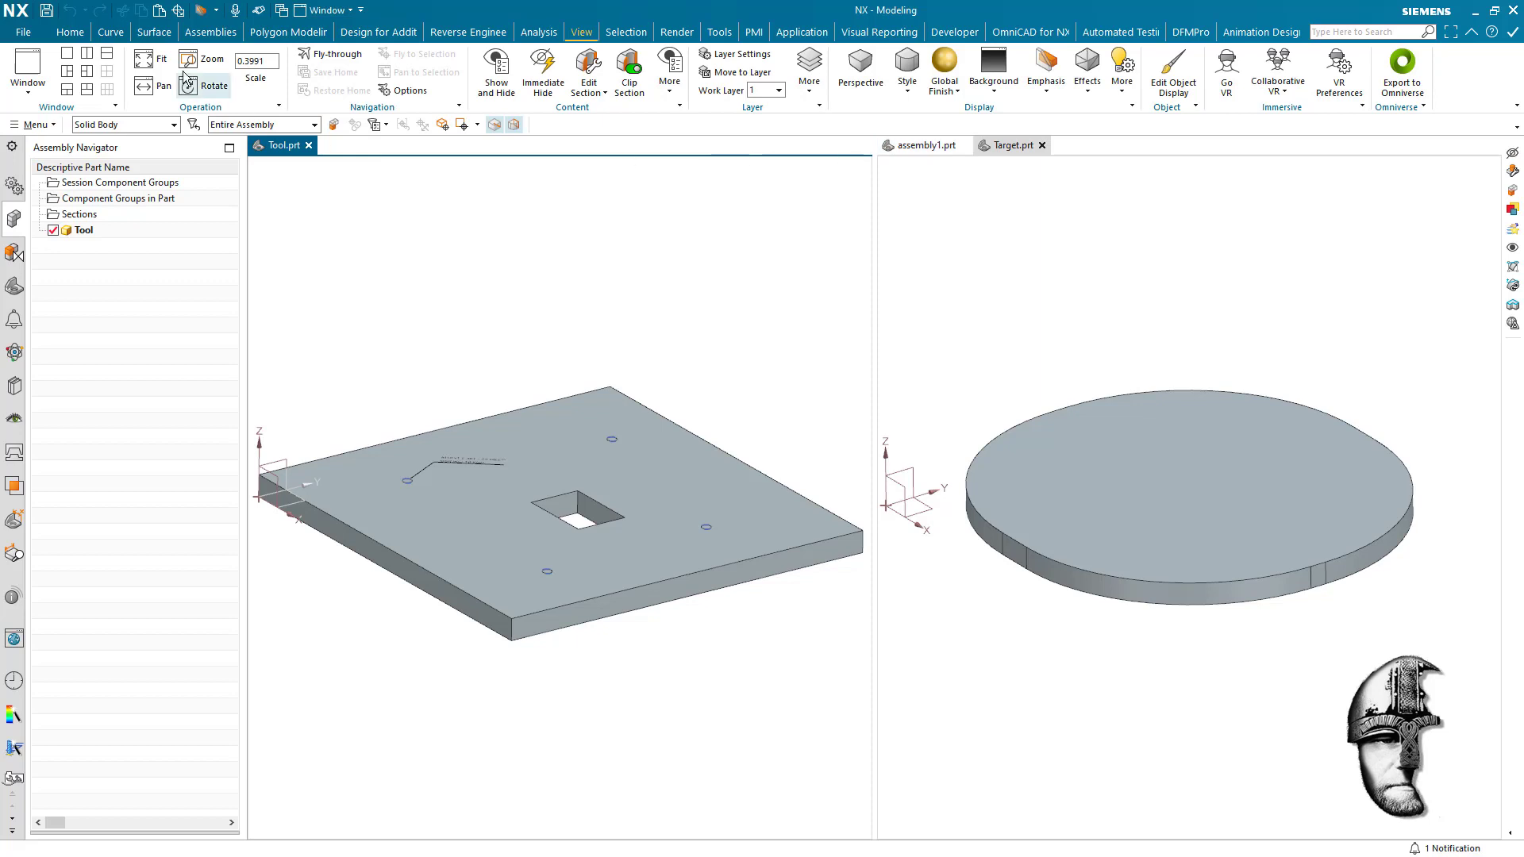
pyautogui.click(178, 13)
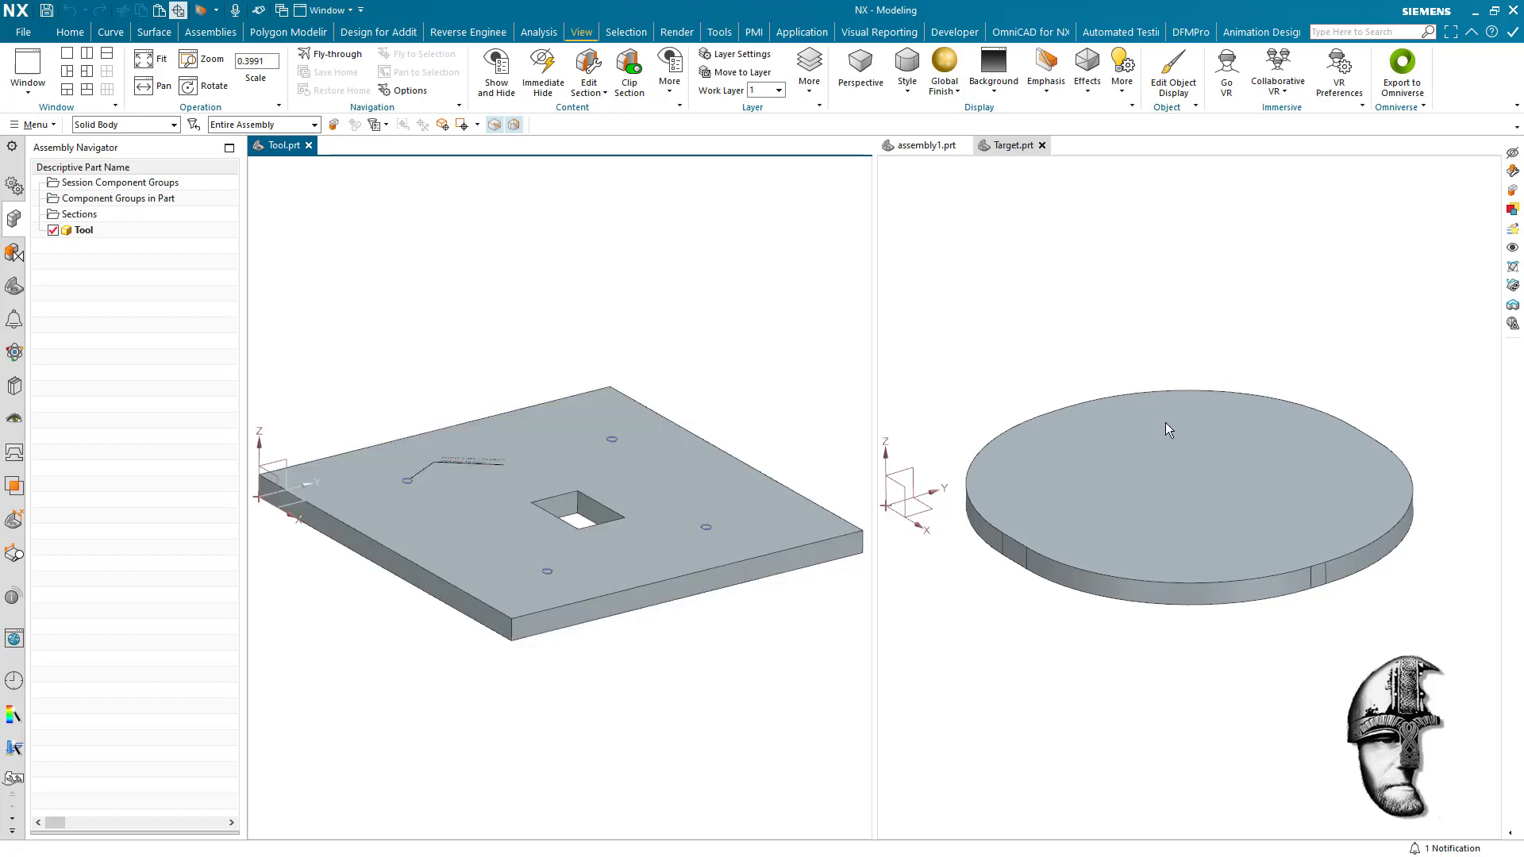
pyautogui.click(137, 126)
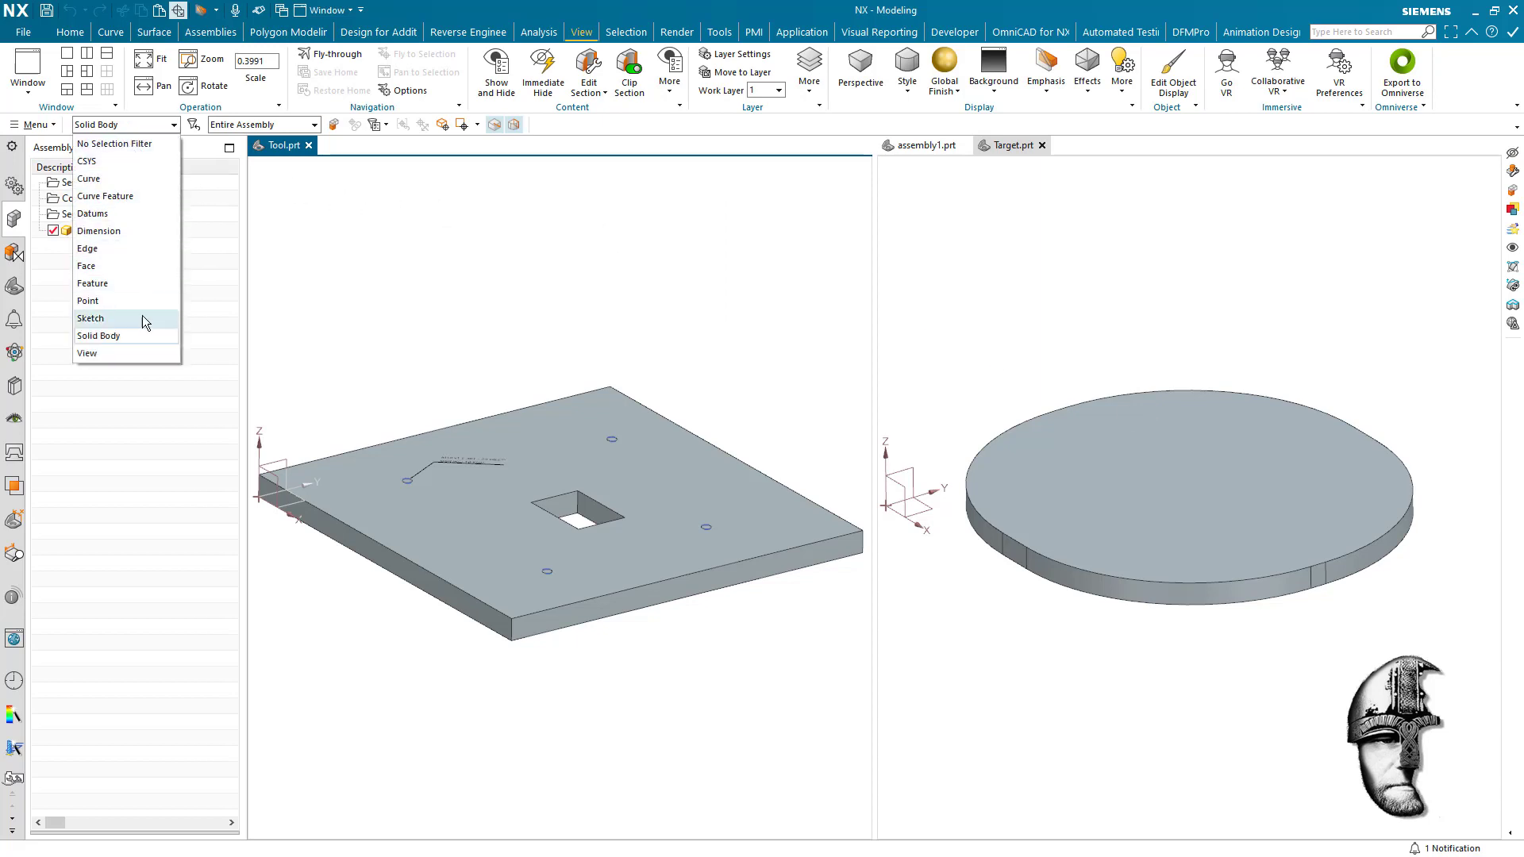
pyautogui.click(128, 268)
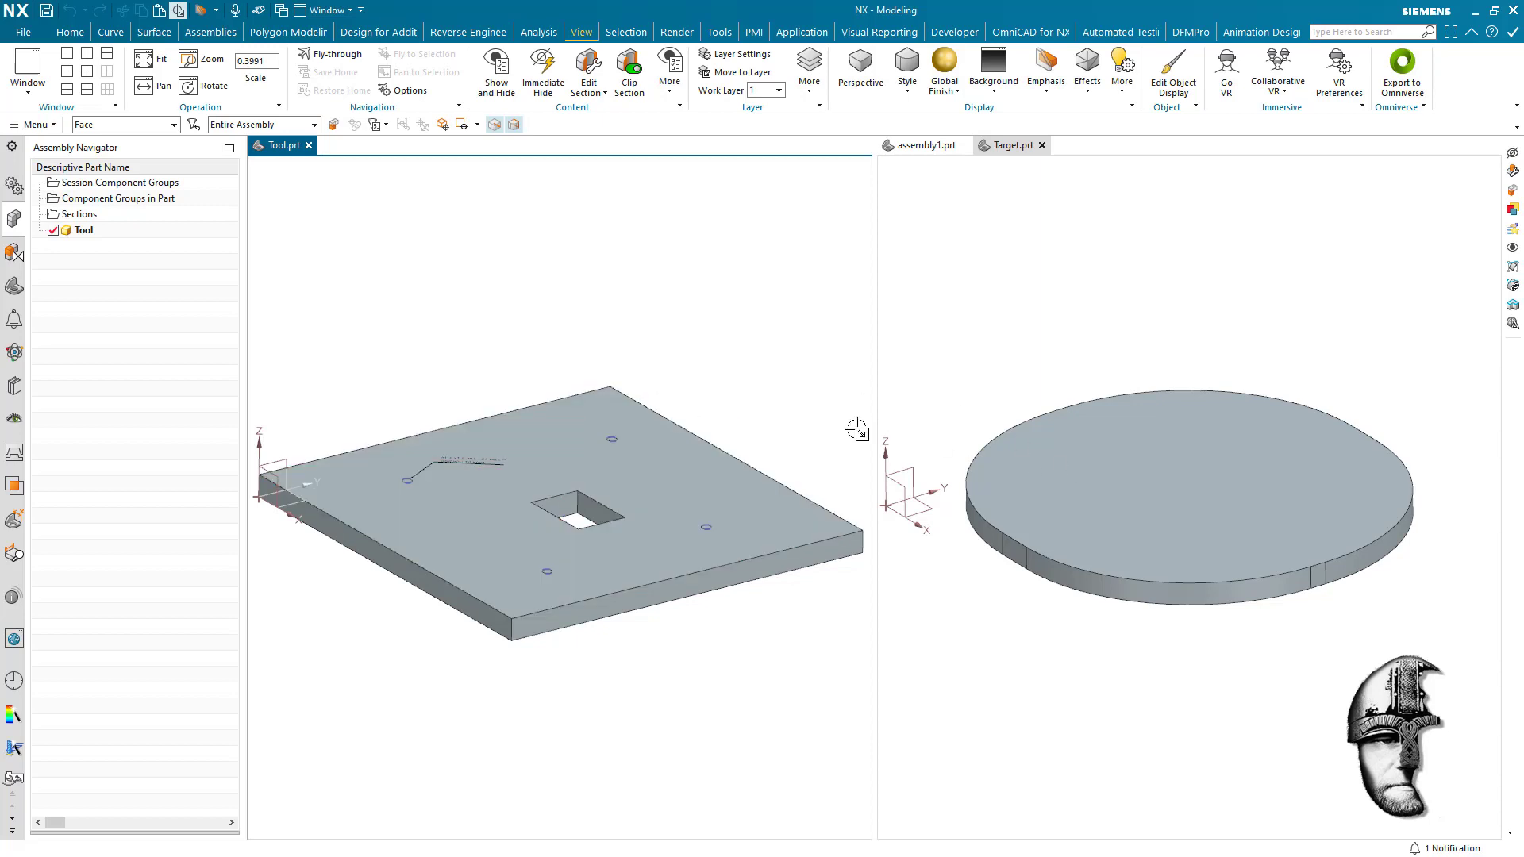
pyautogui.click(559, 424)
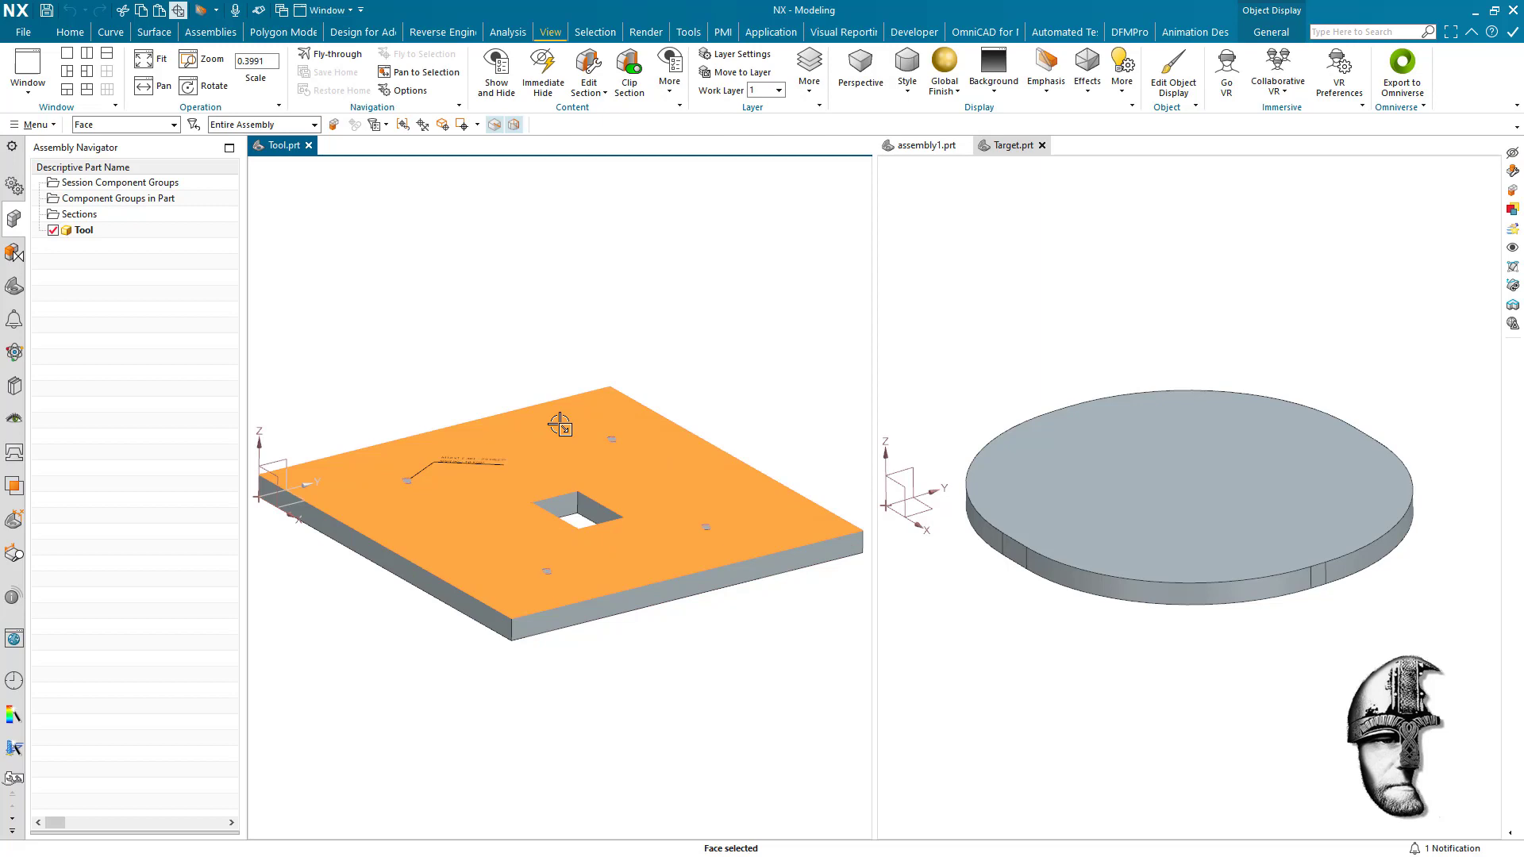
pyautogui.moveTo(560, 424); pyautogui.dragTo(1167, 350)
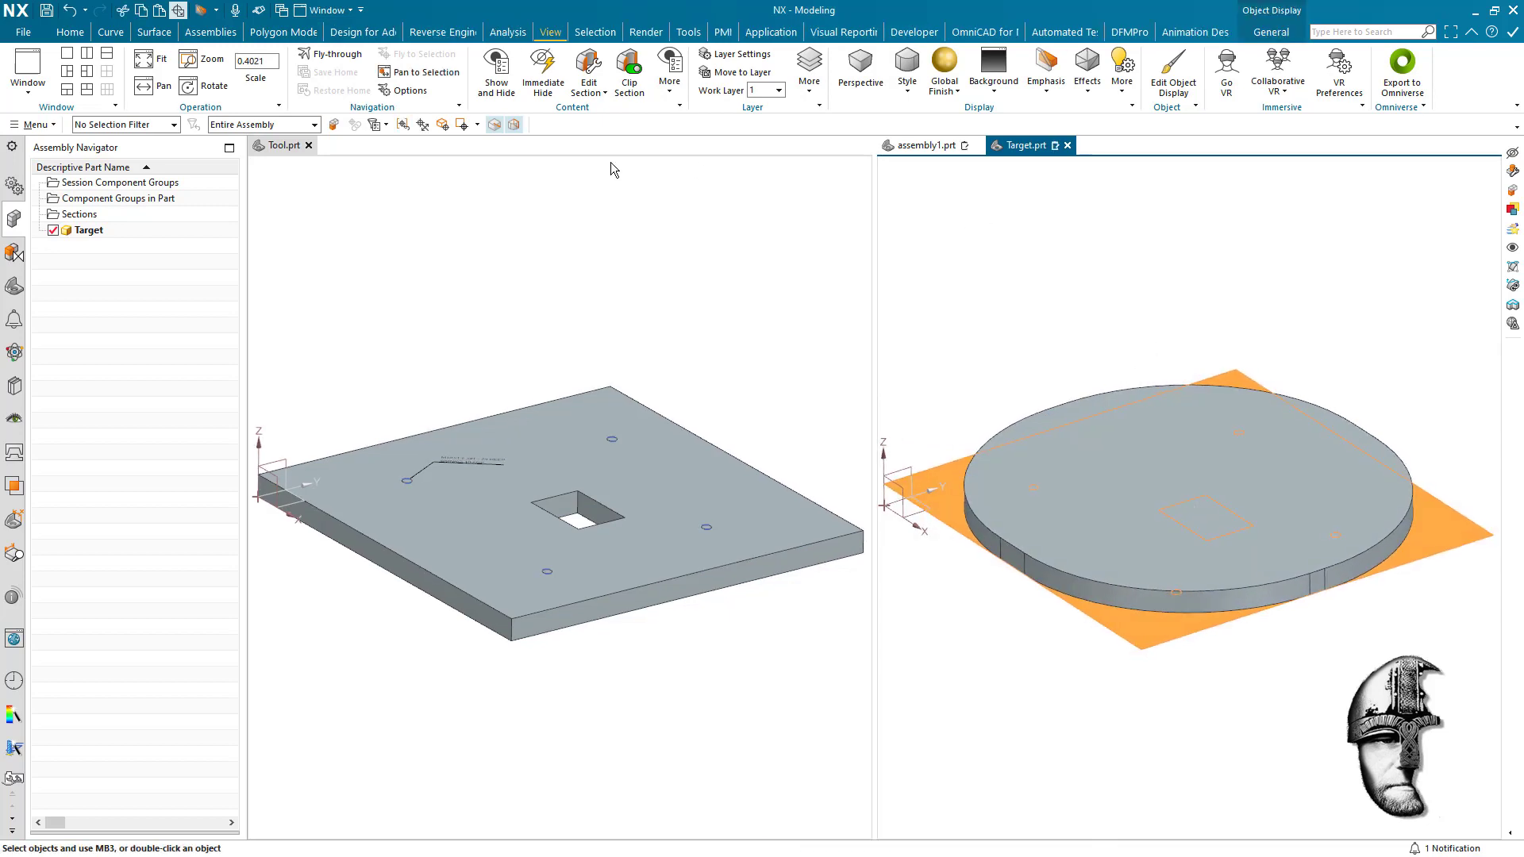
pyautogui.moveTo(1111, 432); pyautogui.dragTo(1357, 486, button='middle')
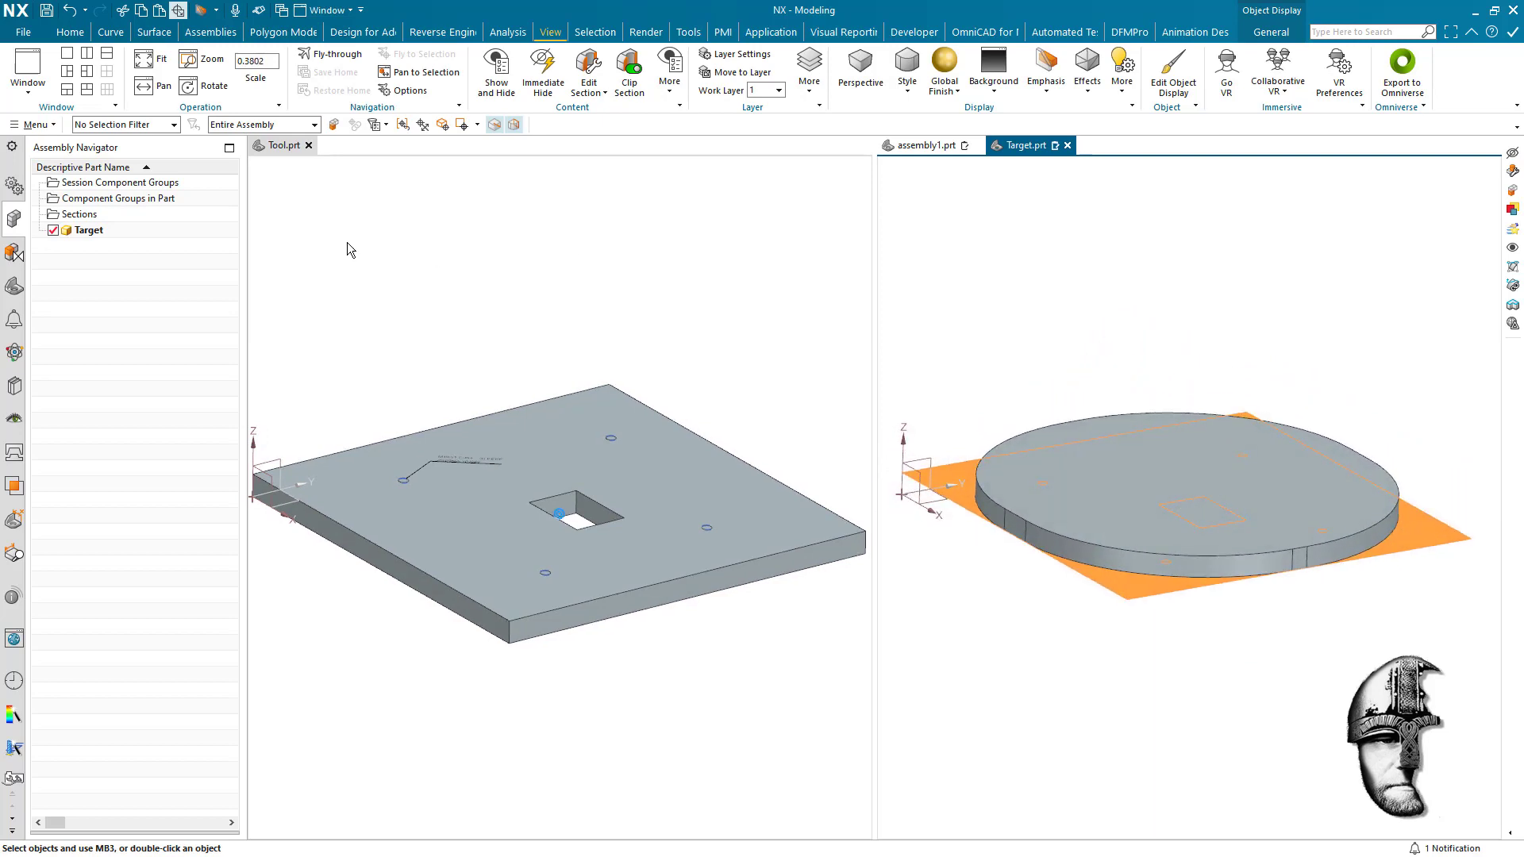
# Examine the copied face body in Target.prt's model history, its properties, and its geometry from several angles.
pyautogui.click(14, 285)
pyautogui.doubleClick(109, 358)
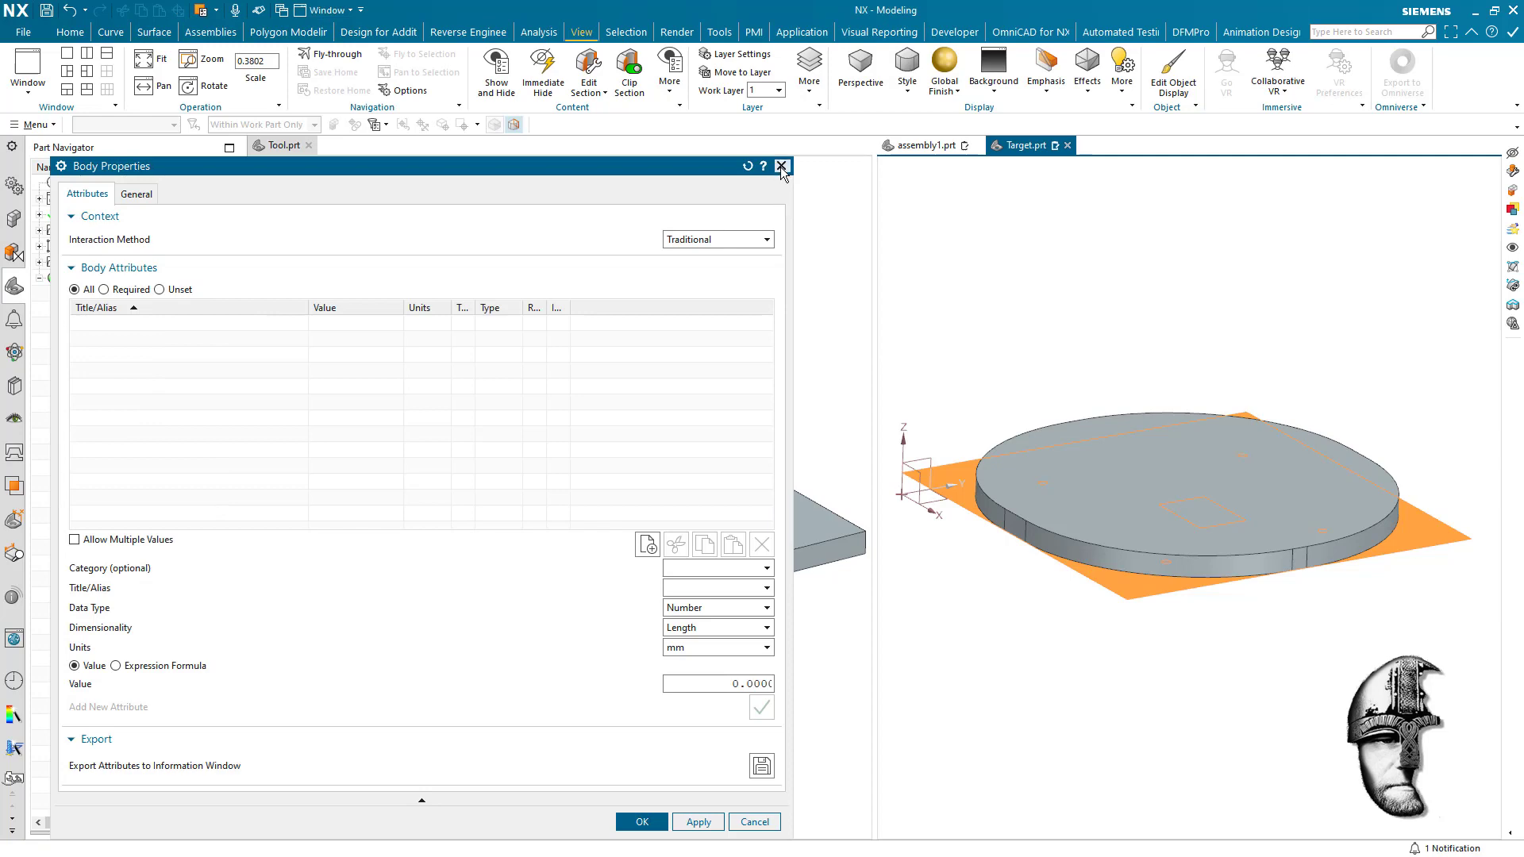
pyautogui.click(781, 166)
pyautogui.click(123, 359)
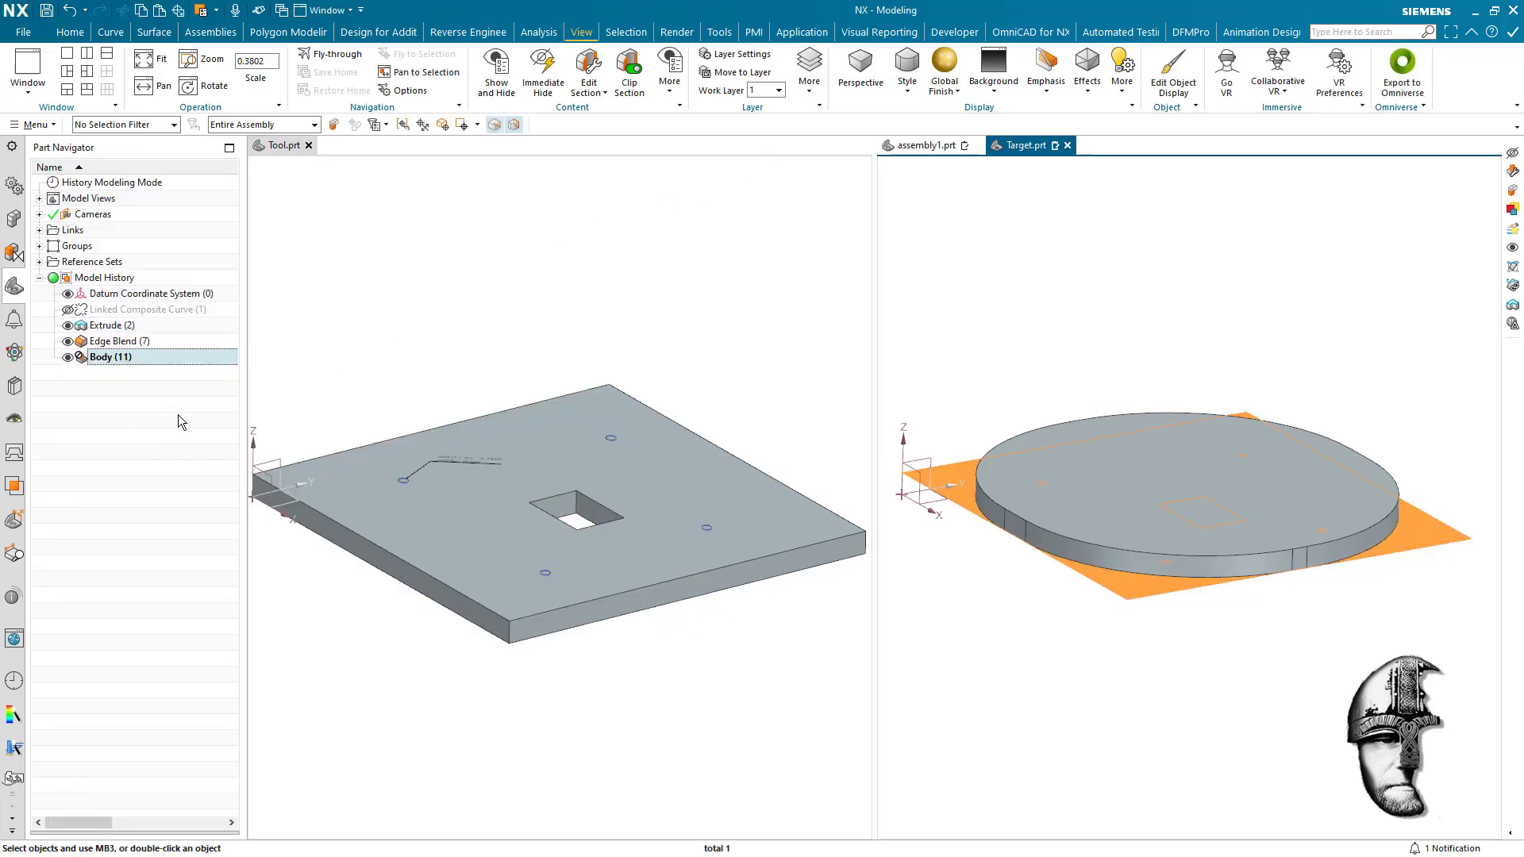
pyautogui.moveTo(385, 541); pyautogui.dragTo(548, 591, button='middle')
pyautogui.moveTo(1088, 635); pyautogui.dragTo(1151, 619, button='middle')
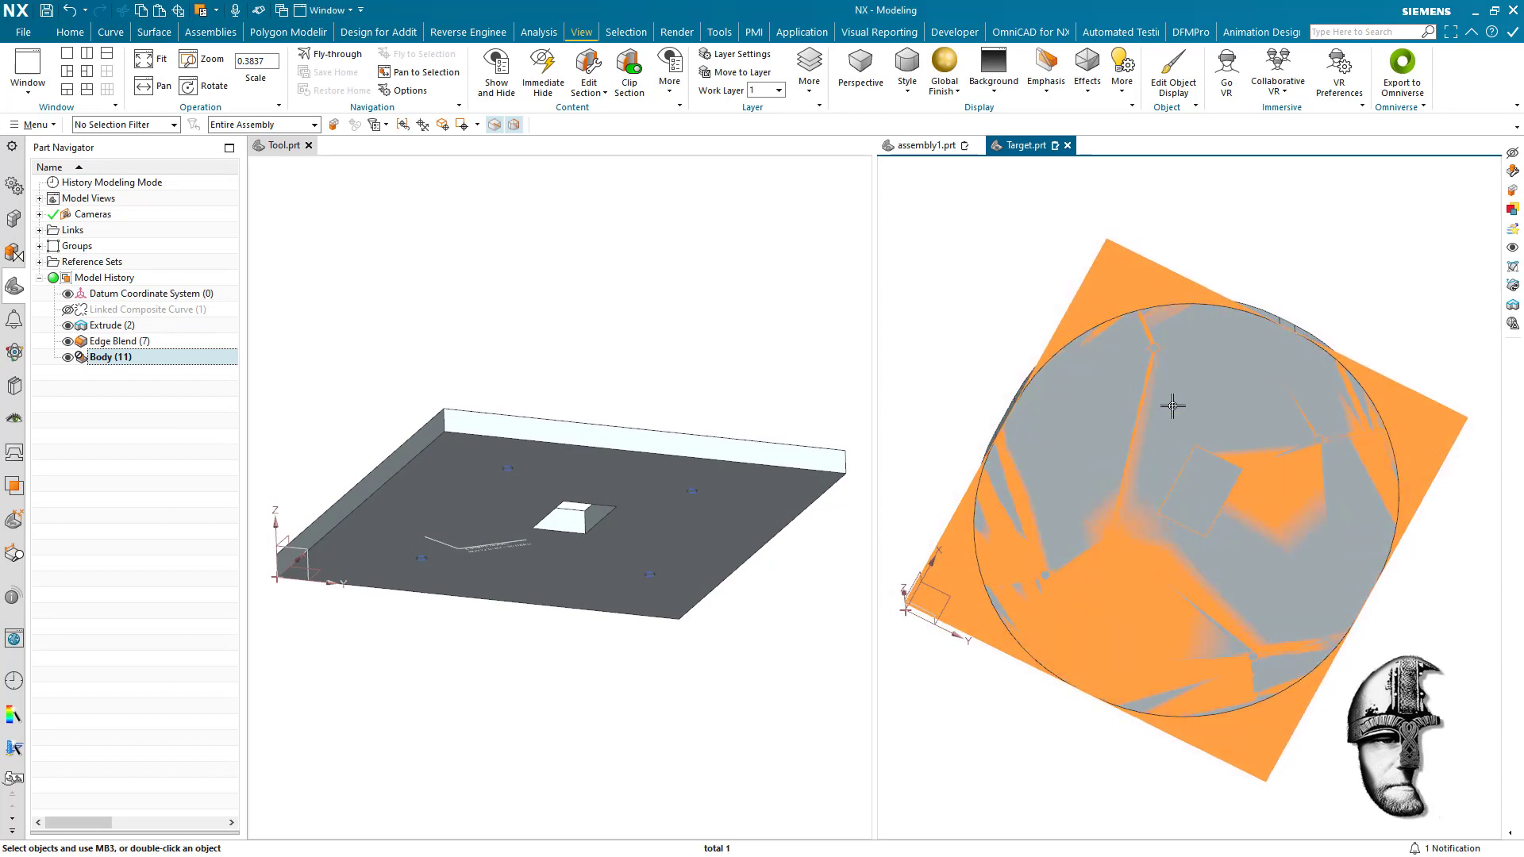
pyautogui.moveTo(1169, 404); pyautogui.dragTo(1014, 595, button='middle')
pyautogui.moveTo(801, 531); pyautogui.dragTo(838, 589, button='middle')
pyautogui.moveTo(1040, 591); pyautogui.dragTo(1144, 595, button='middle')
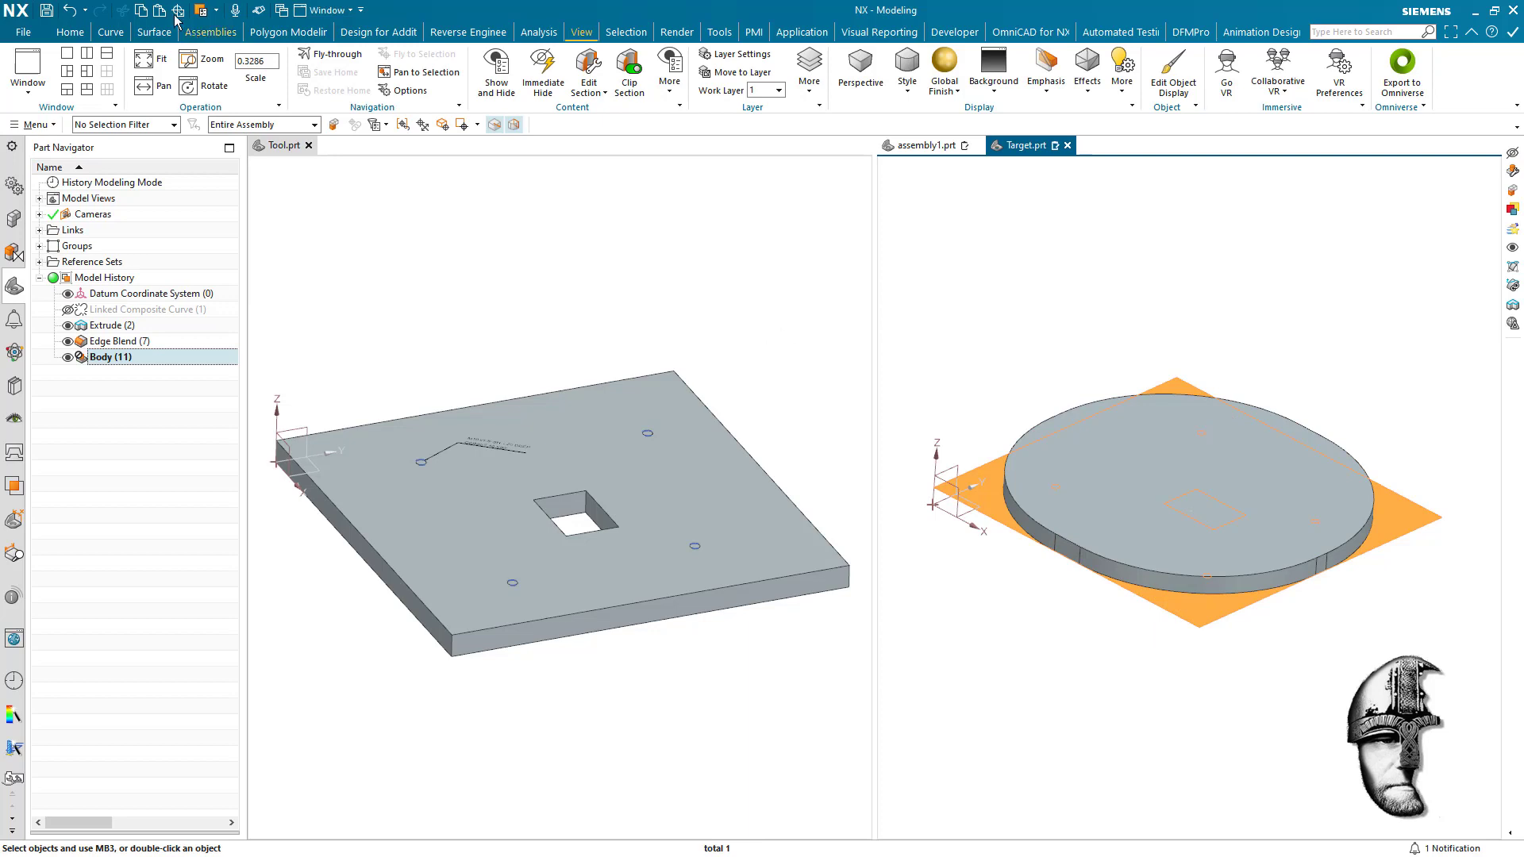
# Review the selection filter types available in Target.prt and in Tool.prt.
pyautogui.click(142, 125)
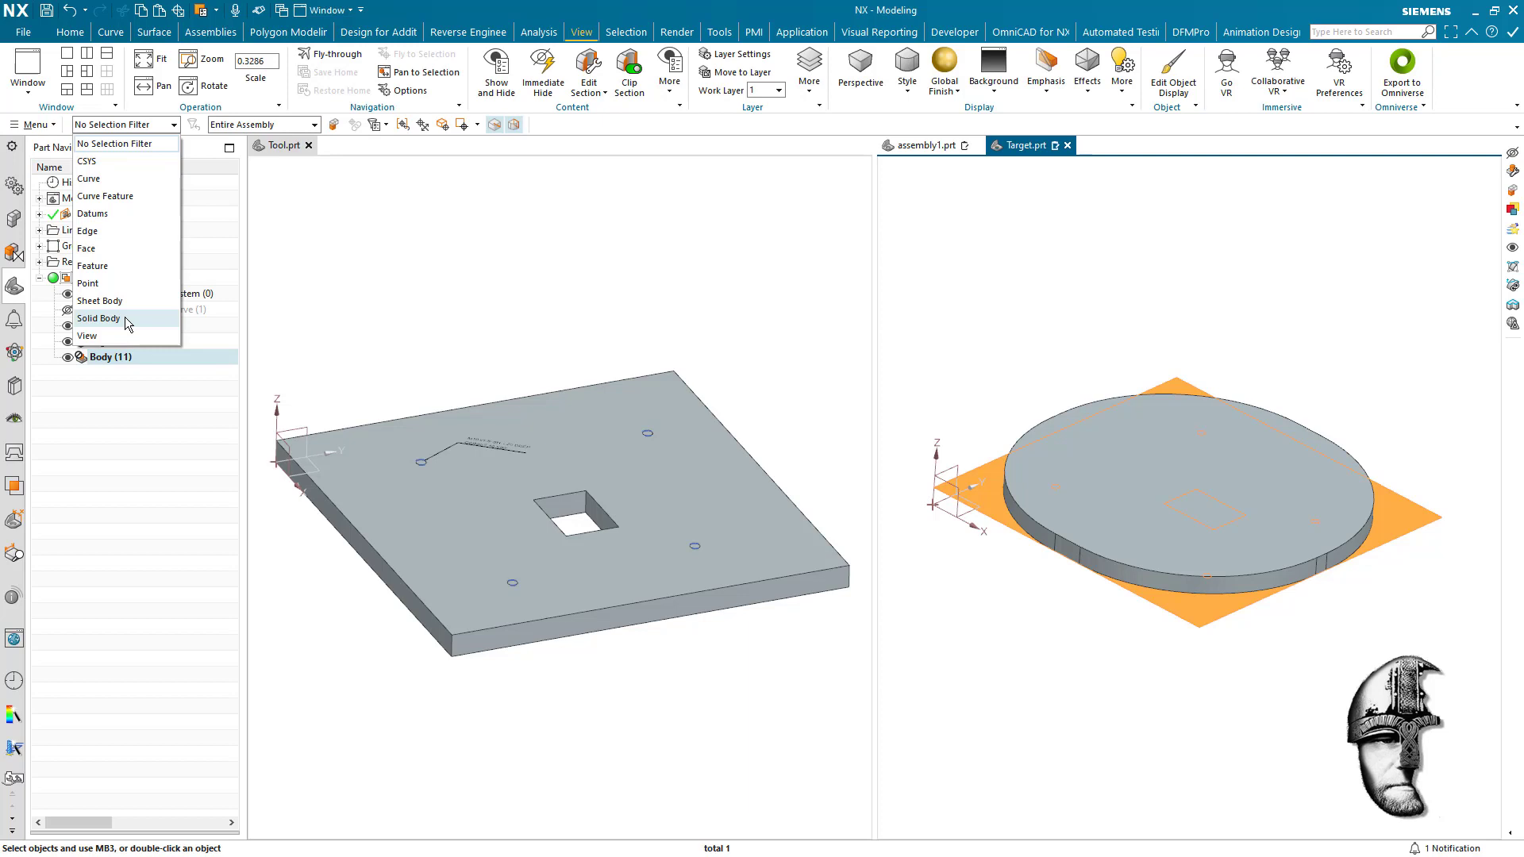
pyautogui.click(392, 321)
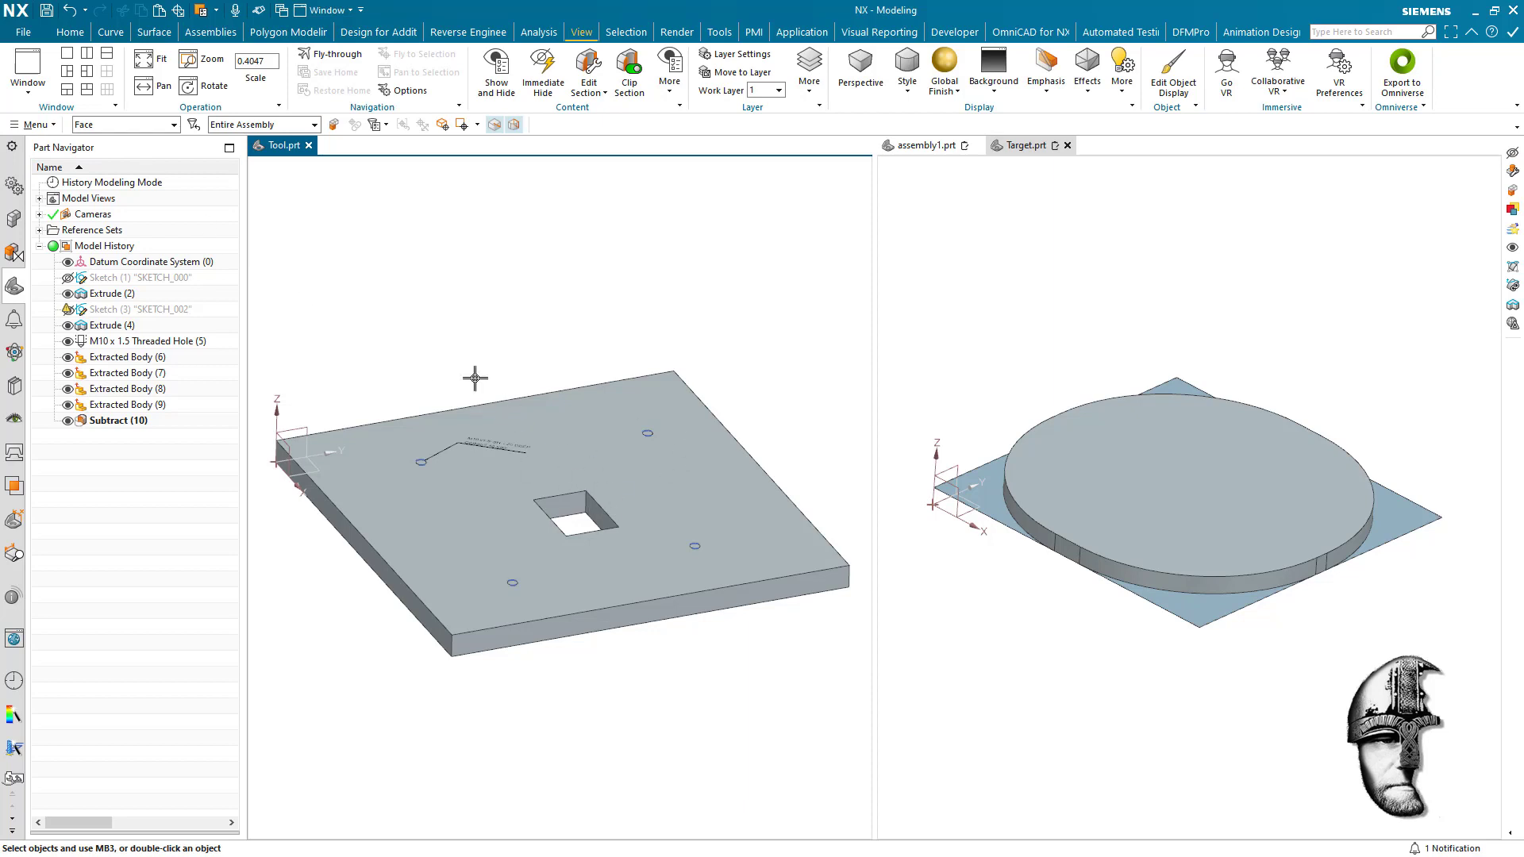
pyautogui.click(111, 125)
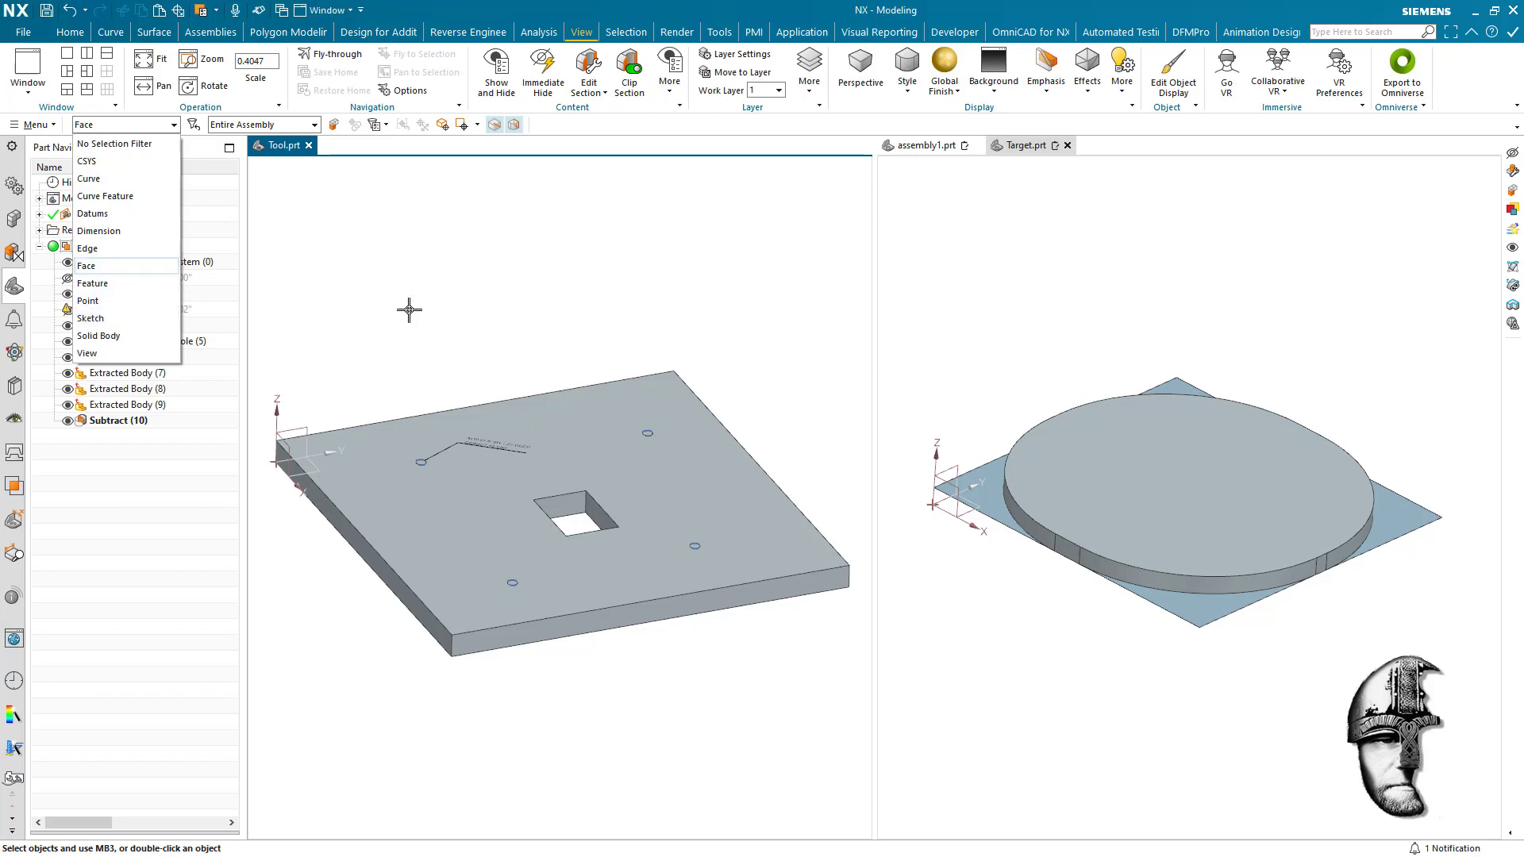
# Return to Target.prt and check the body properties of the copied face, Body (11).
pyautogui.click(884, 323)
pyautogui.click(103, 358)
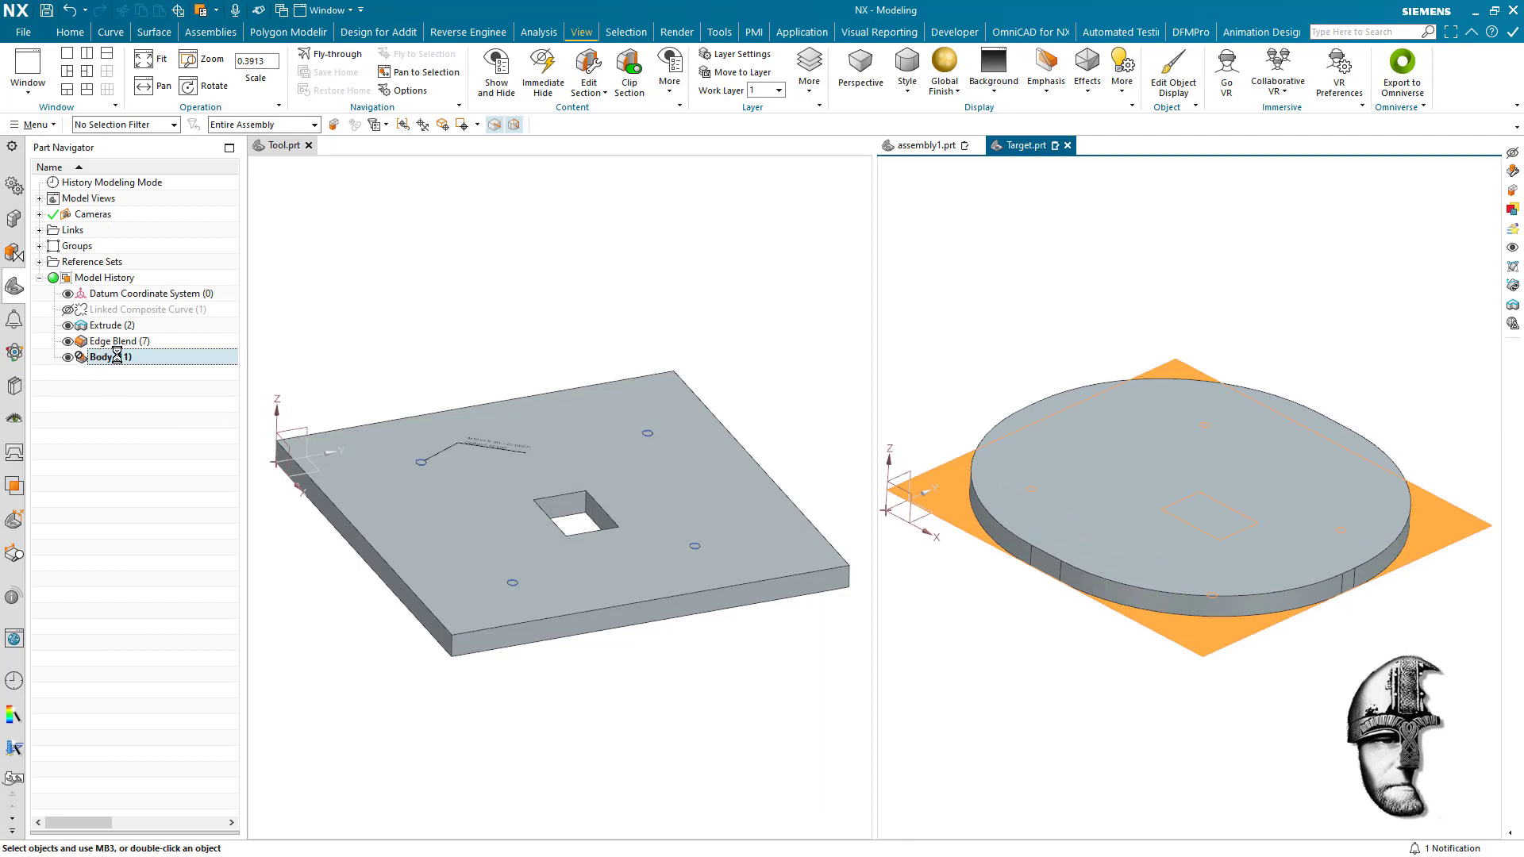
pyautogui.doubleClick(115, 356)
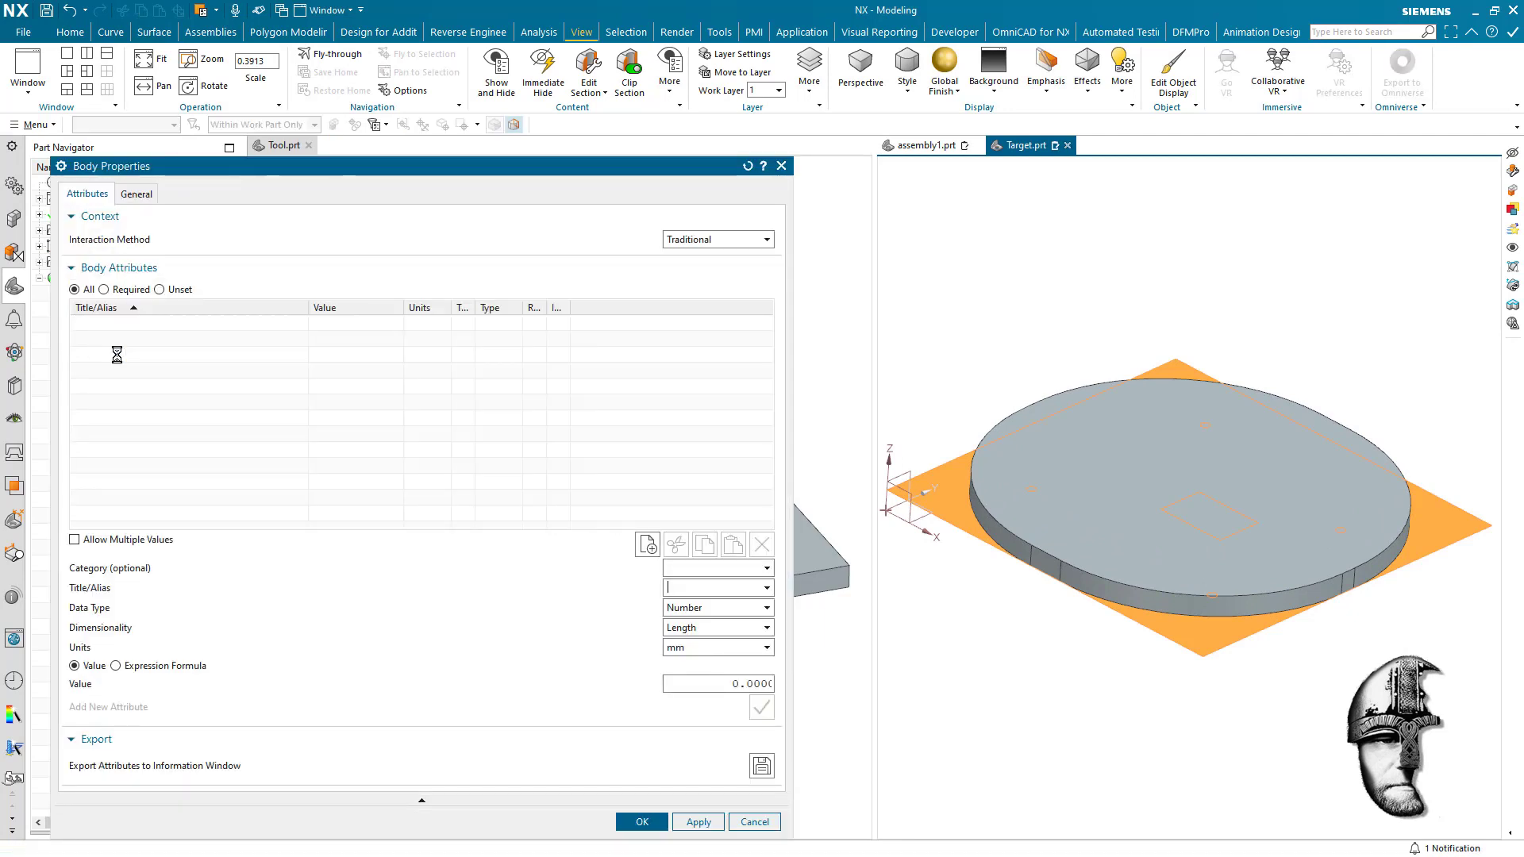
pyautogui.click(782, 166)
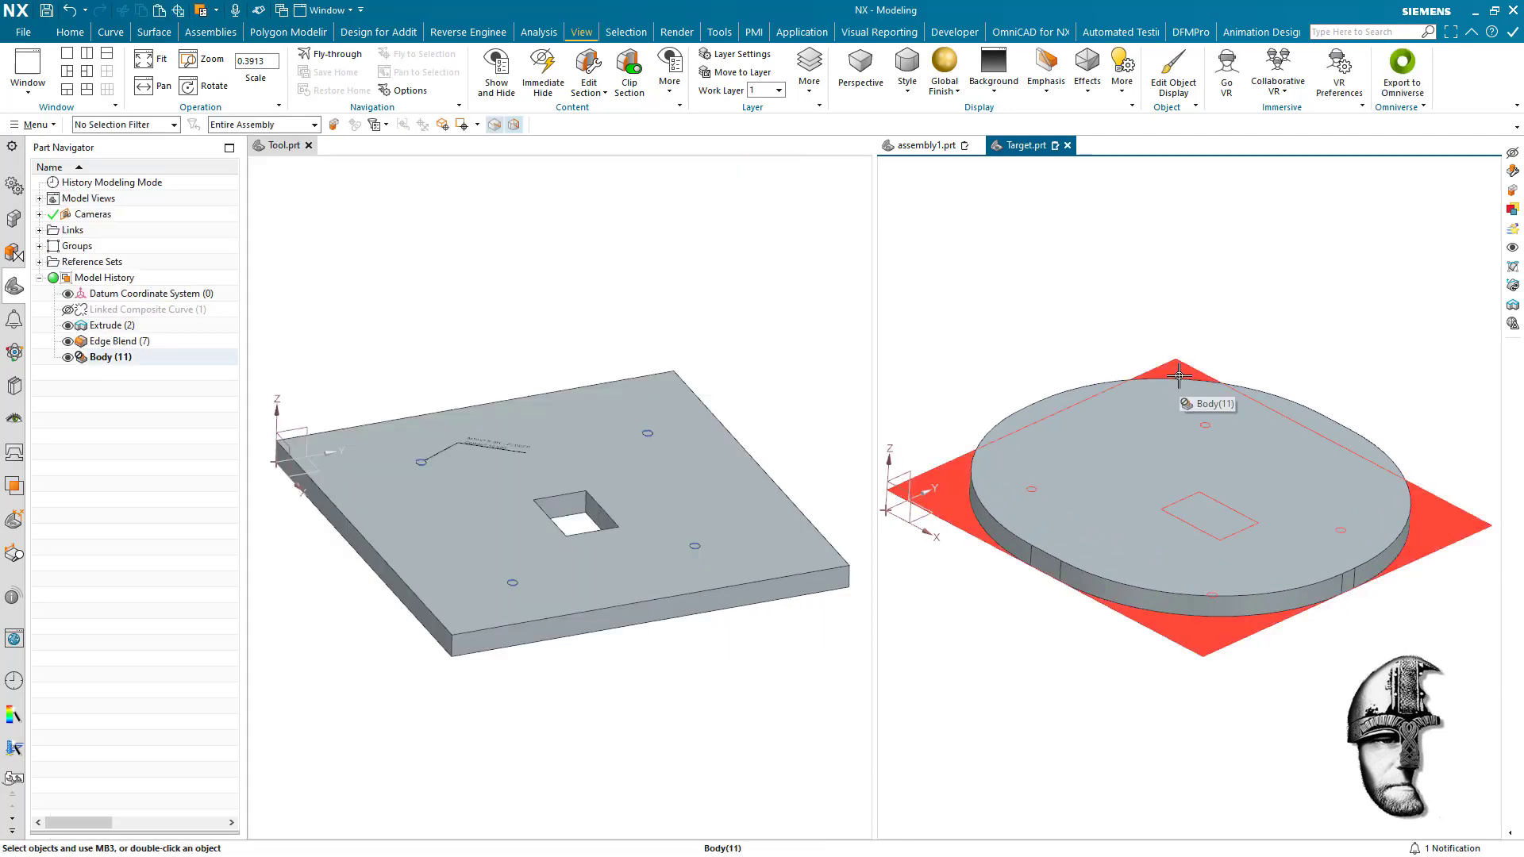